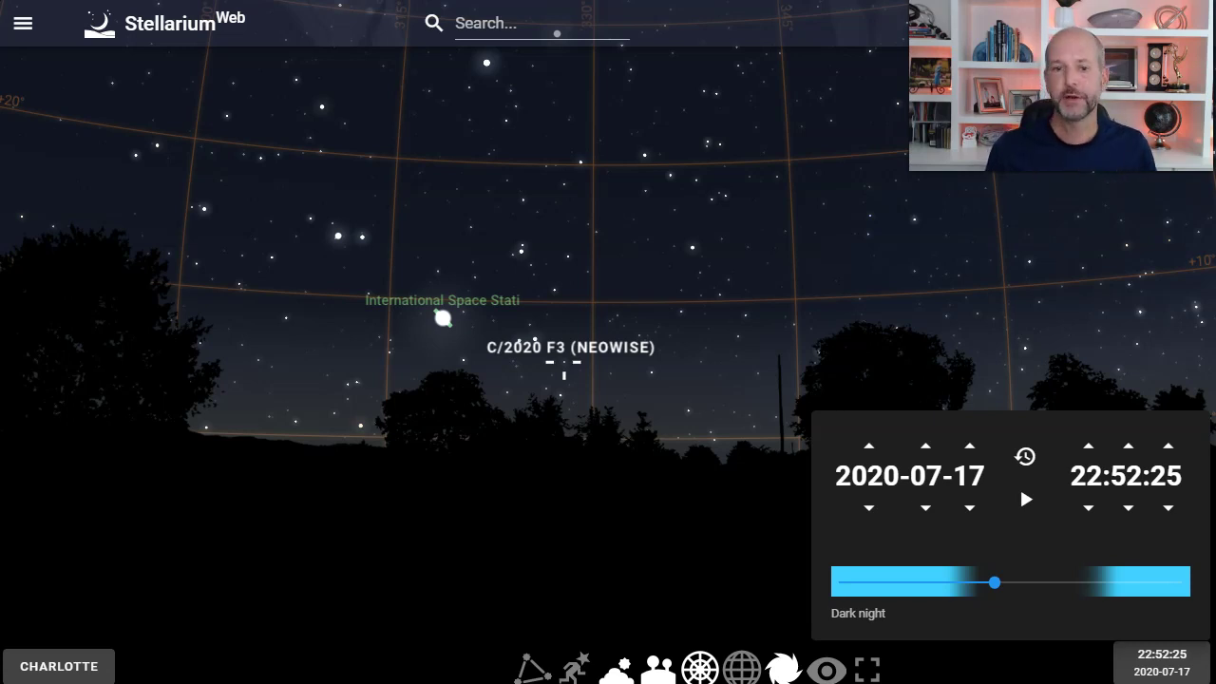
Recentre on the comet and ISS, start the clock running in real time, and zoom in slightly
drag(541, 481, 553, 485)
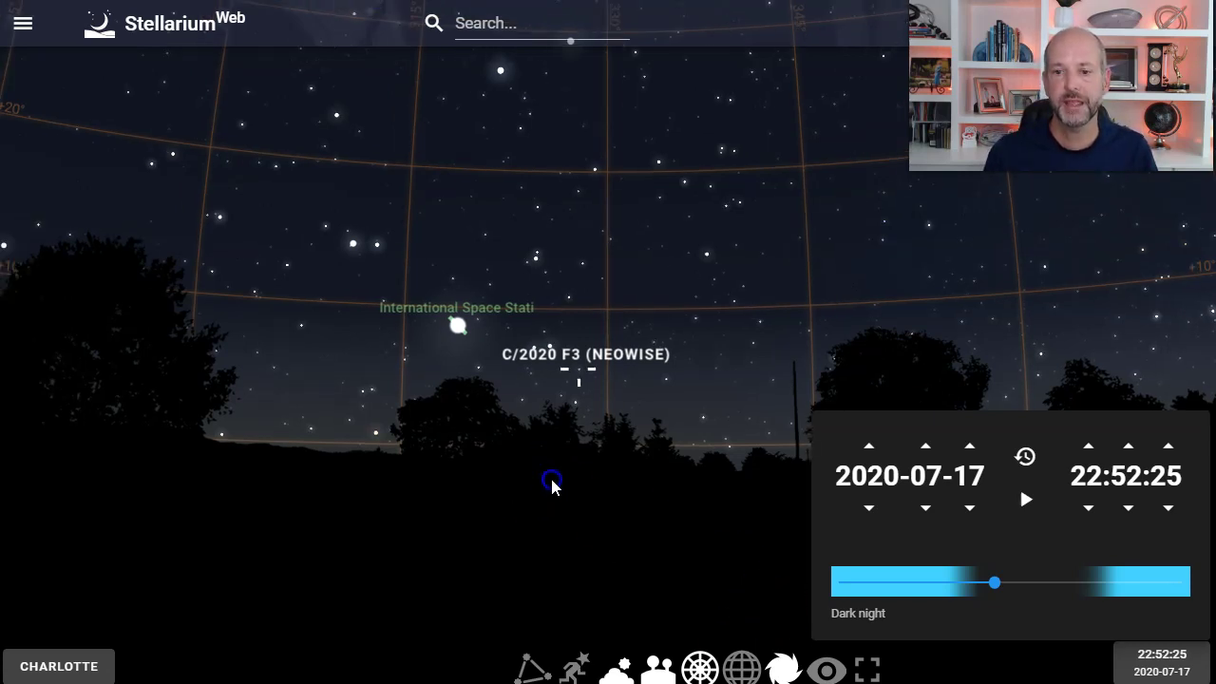
click(552, 485)
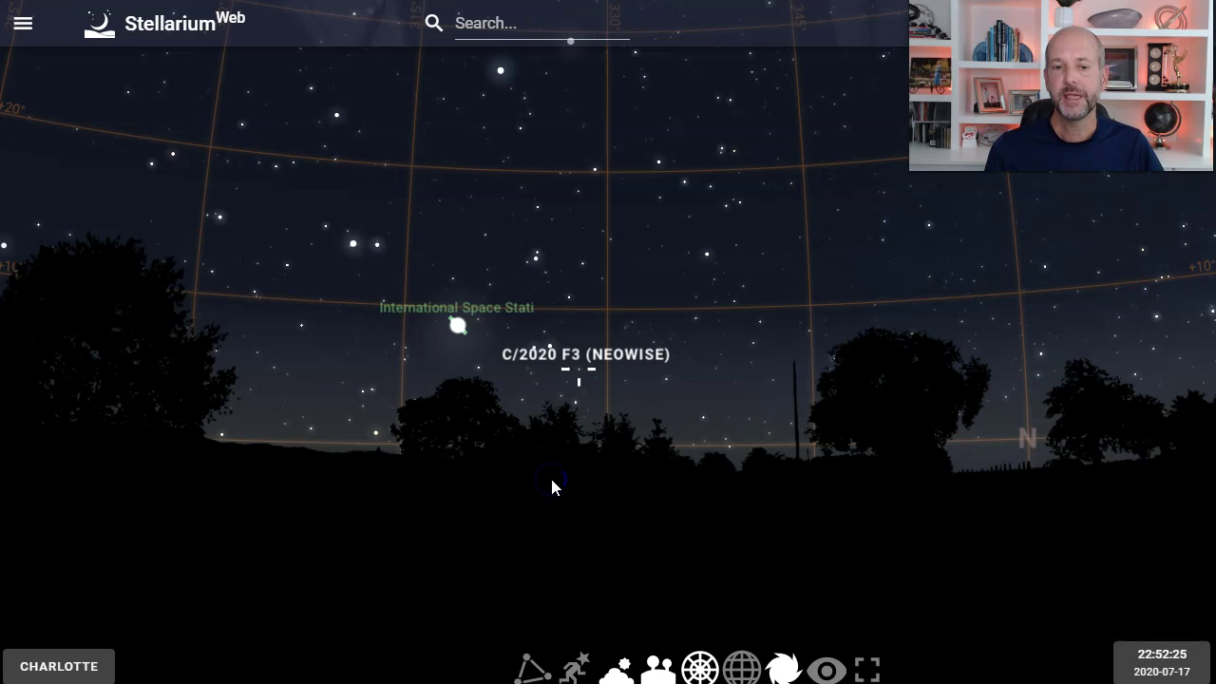
click(1159, 671)
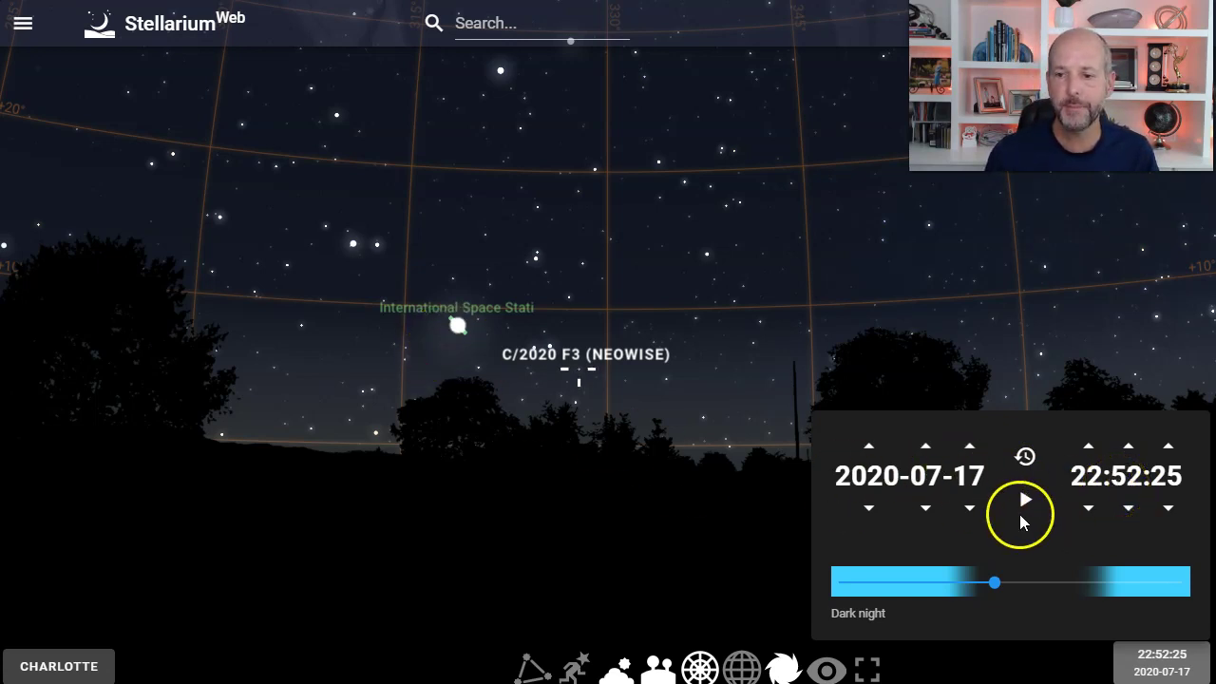
click(1026, 502)
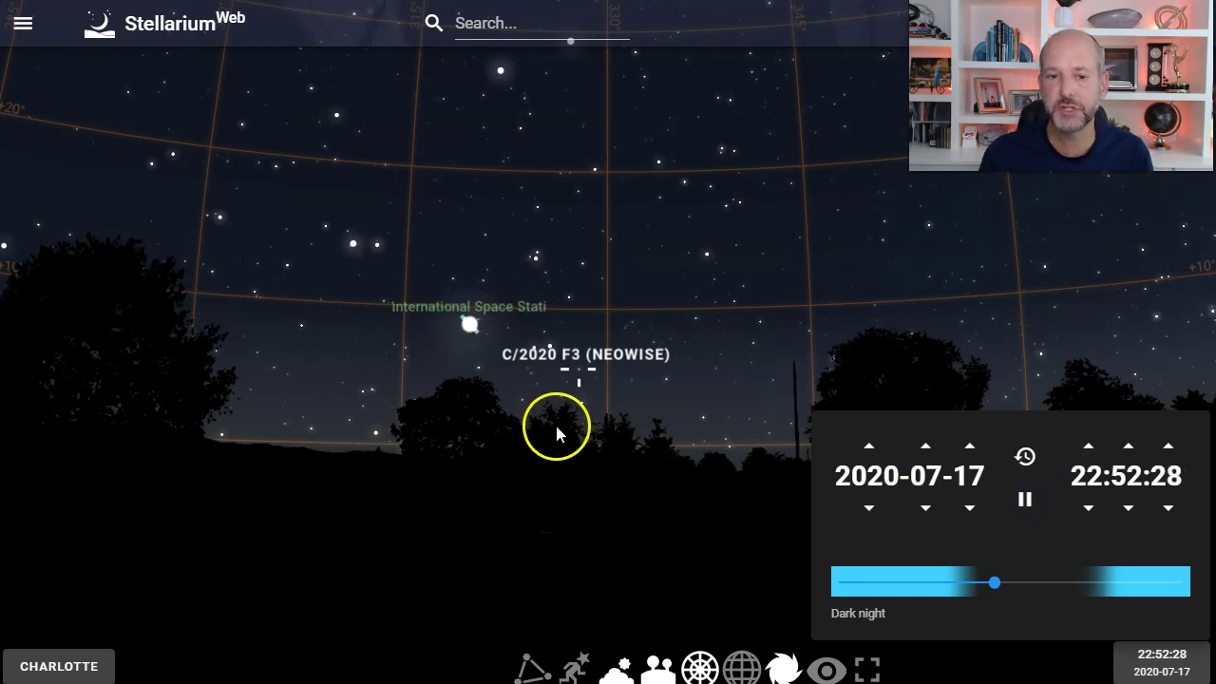
scroll(555, 432, up, 1)
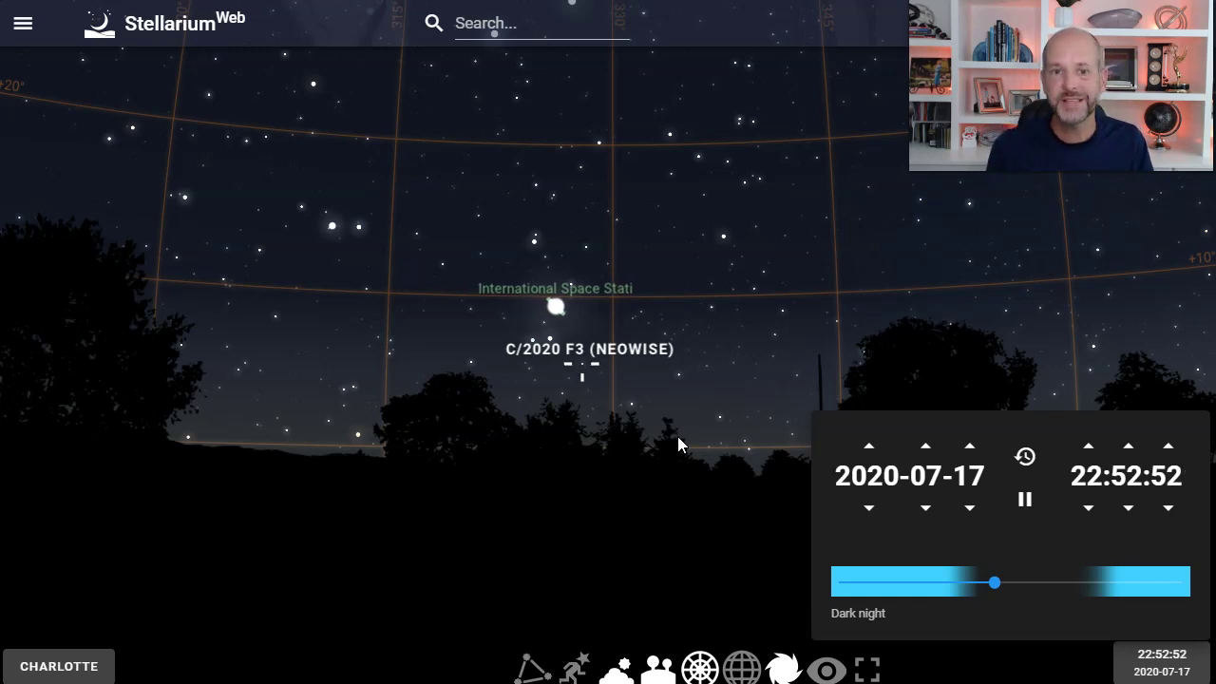
click(644, 440)
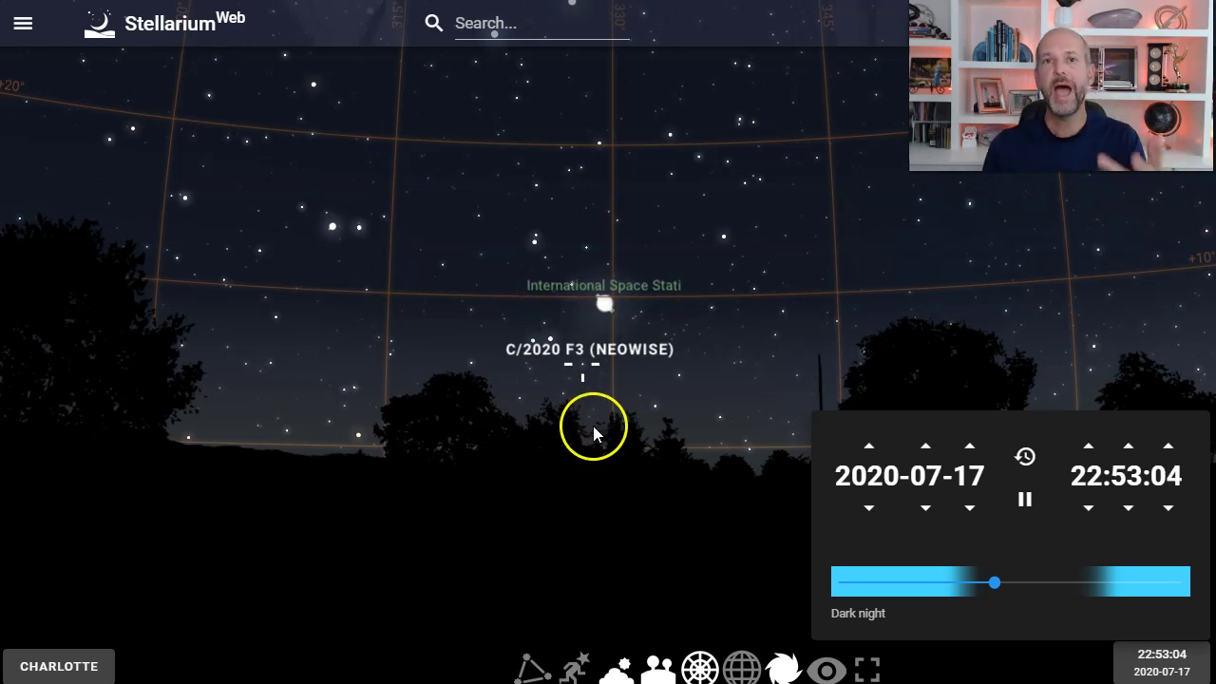
Zoom out and wind the time slider back from 22:44 to about 20:05 daylight
scroll(593, 426, down, 3)
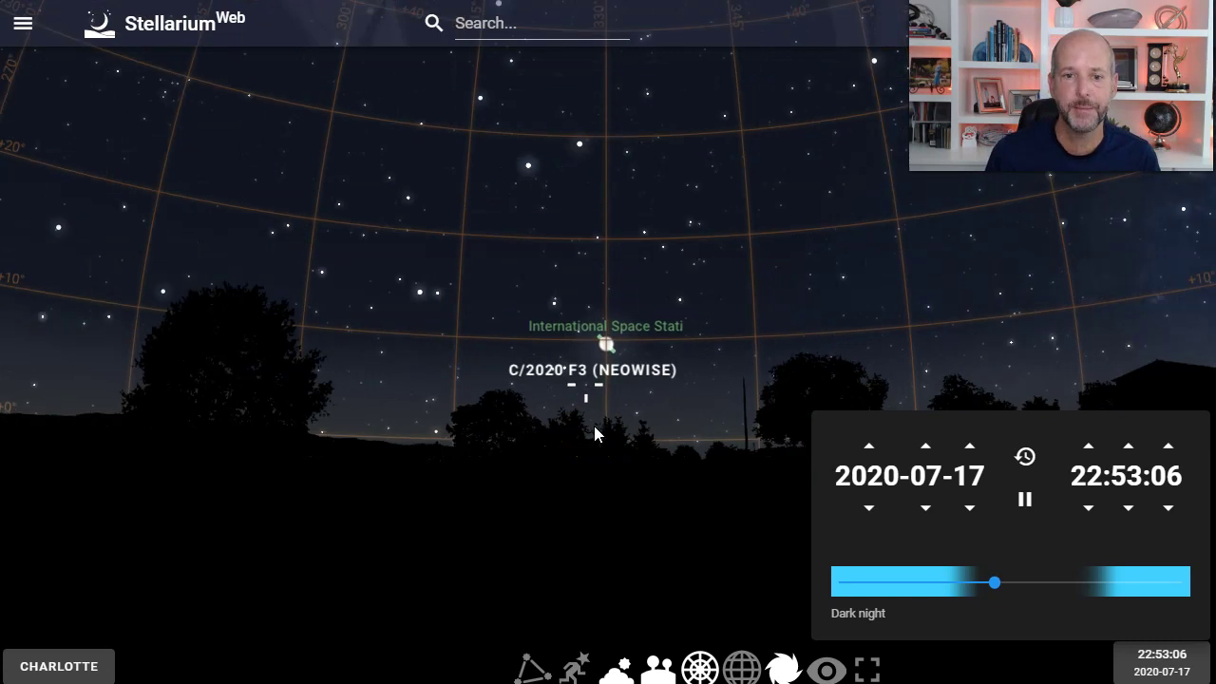
scroll(594, 425, down, 3)
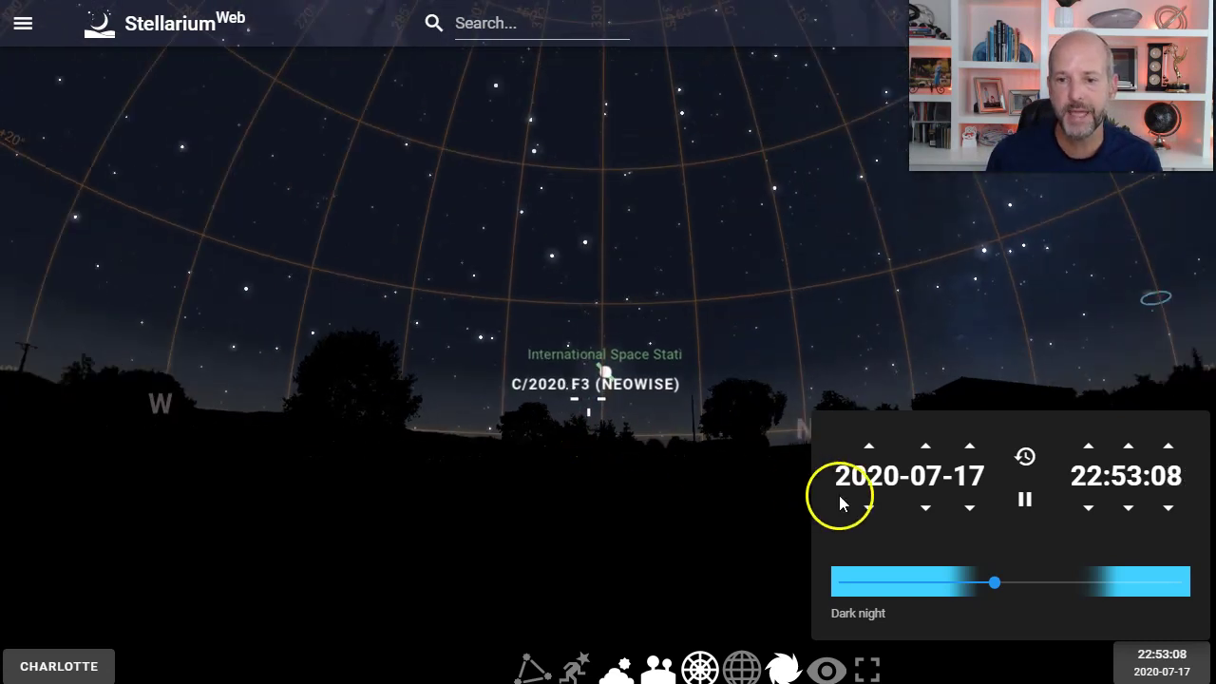
click(996, 585)
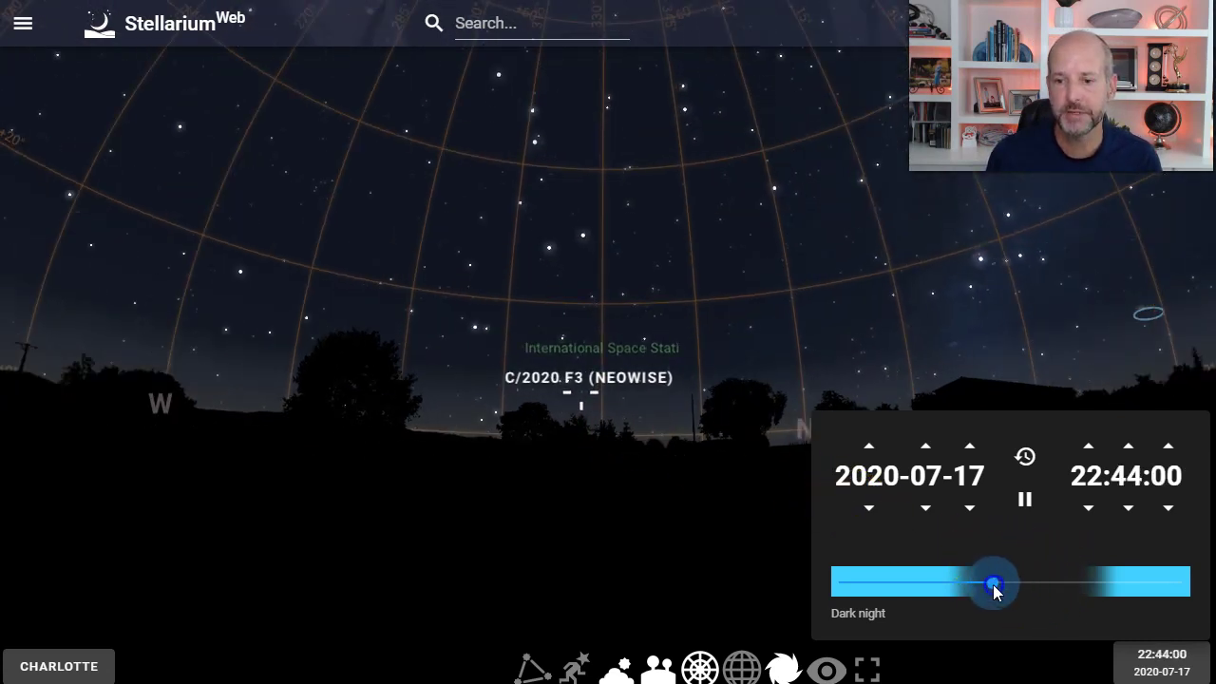
drag(995, 585, 955, 583)
click(498, 498)
Pan along the western horizon and zoom back in on the sunset sky
drag(498, 497, 532, 494)
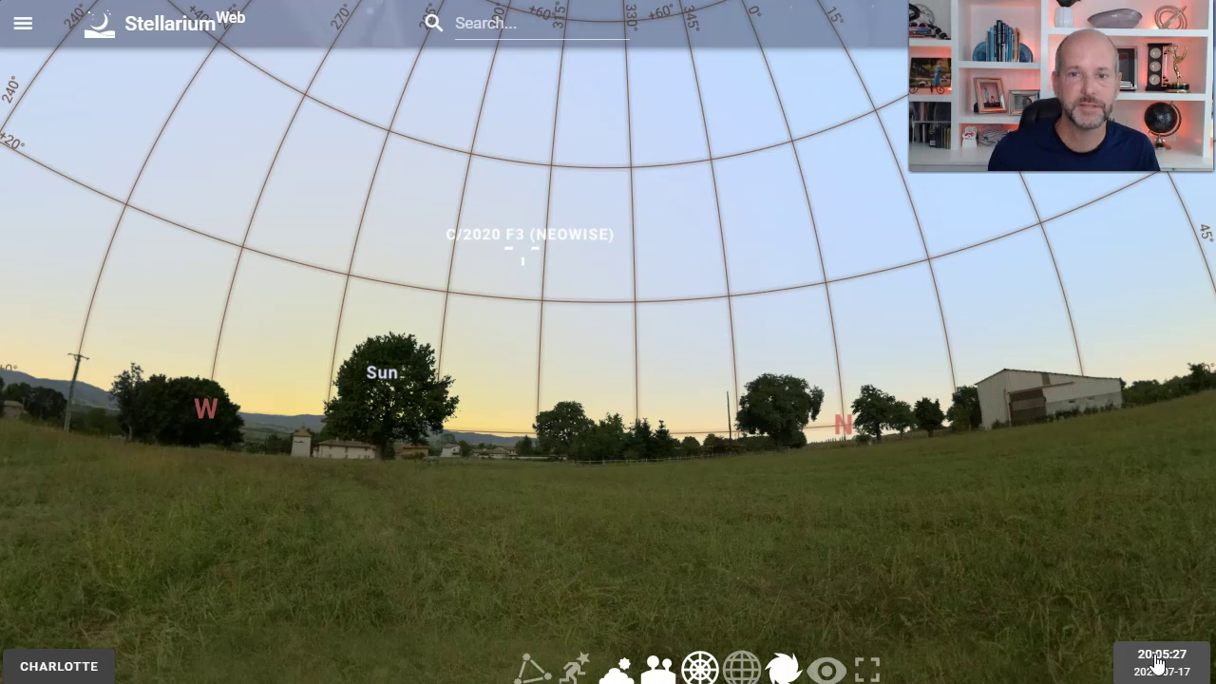
scroll(598, 320, up, 2)
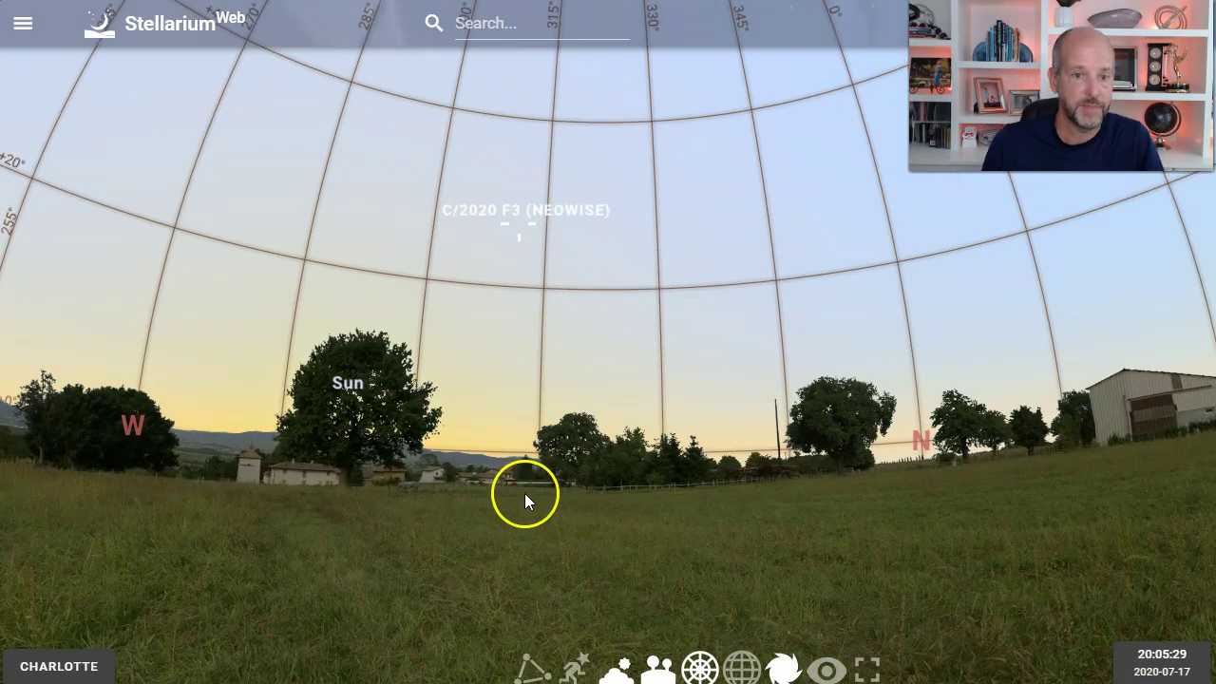
scroll(524, 493, up, 3)
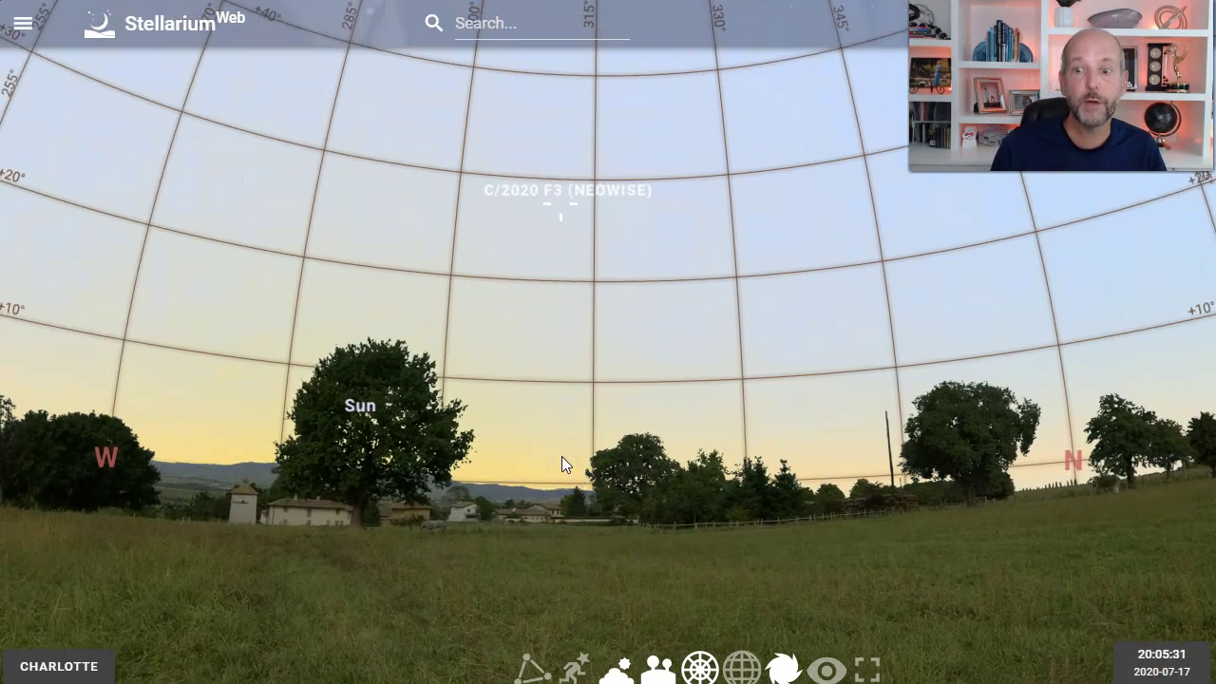
Slide the time of day forward toward dusk, to about 21:04
click(1168, 667)
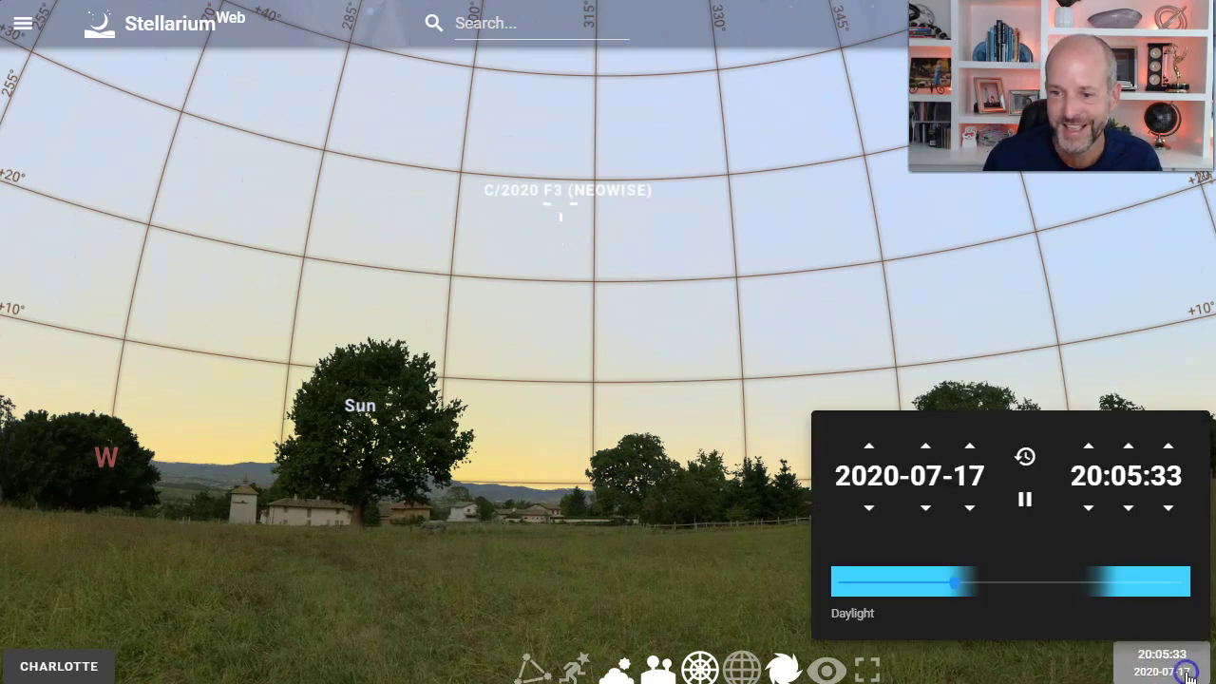
click(958, 583)
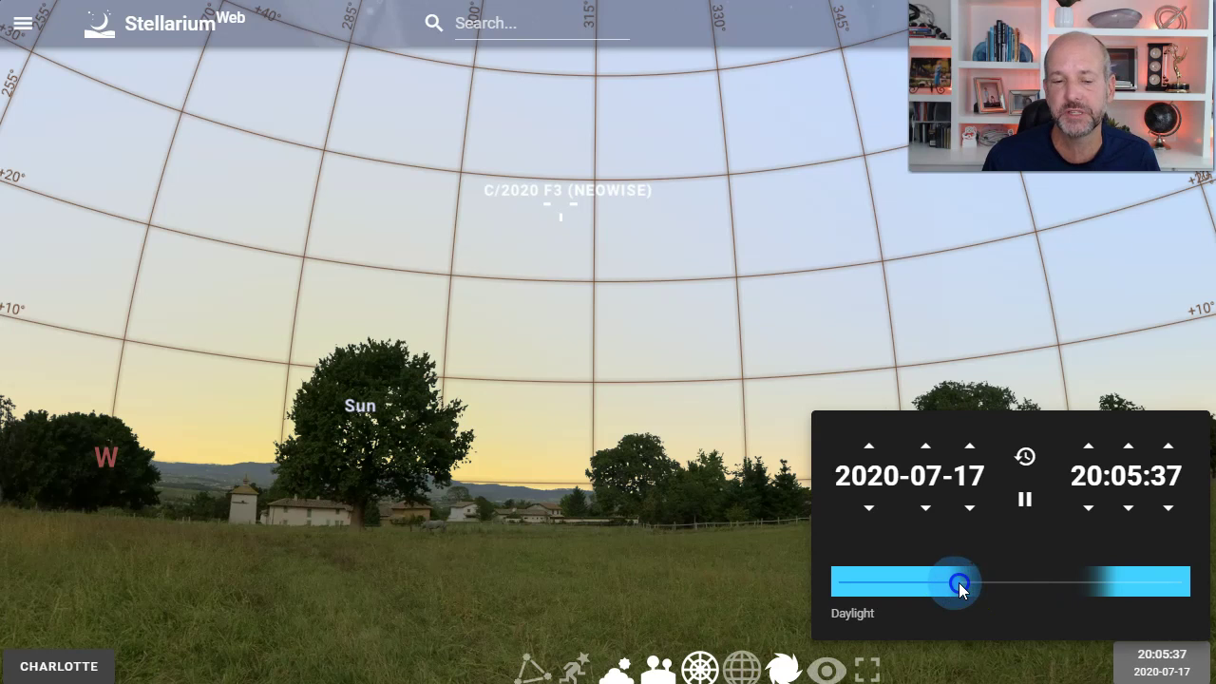
drag(961, 589, 967, 581)
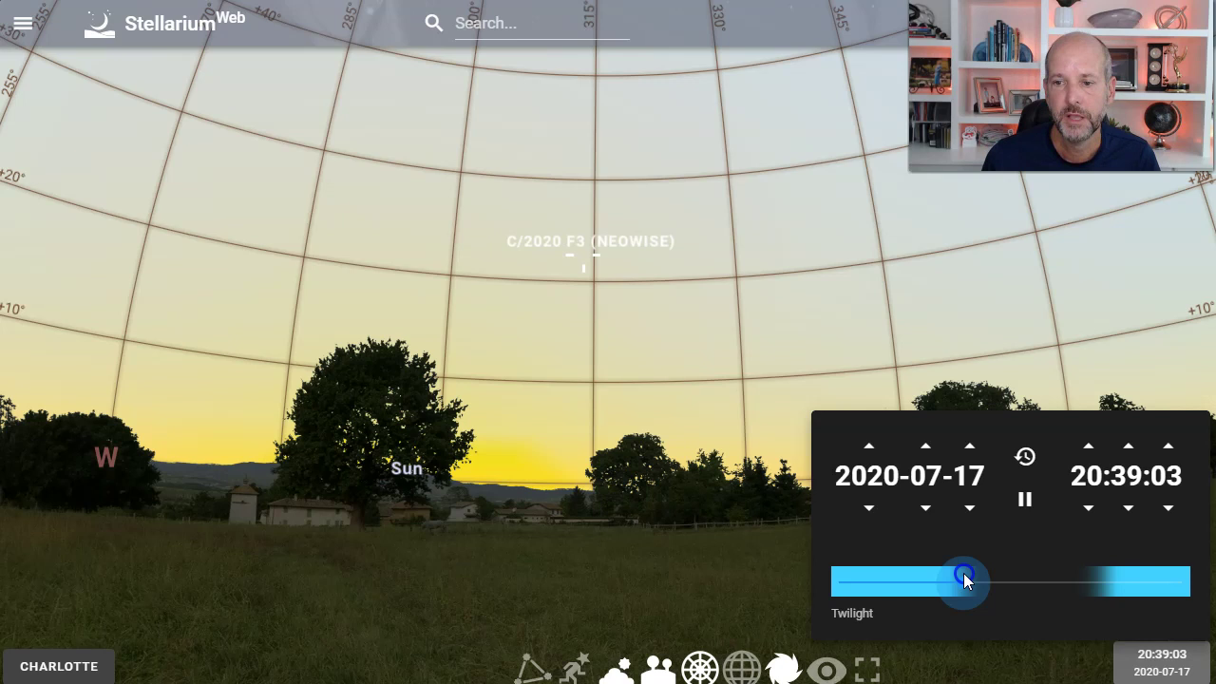
drag(964, 579, 969, 578)
Recentre on and select comet NEOWISE, then advance the time to about 21:25
drag(779, 513, 701, 490)
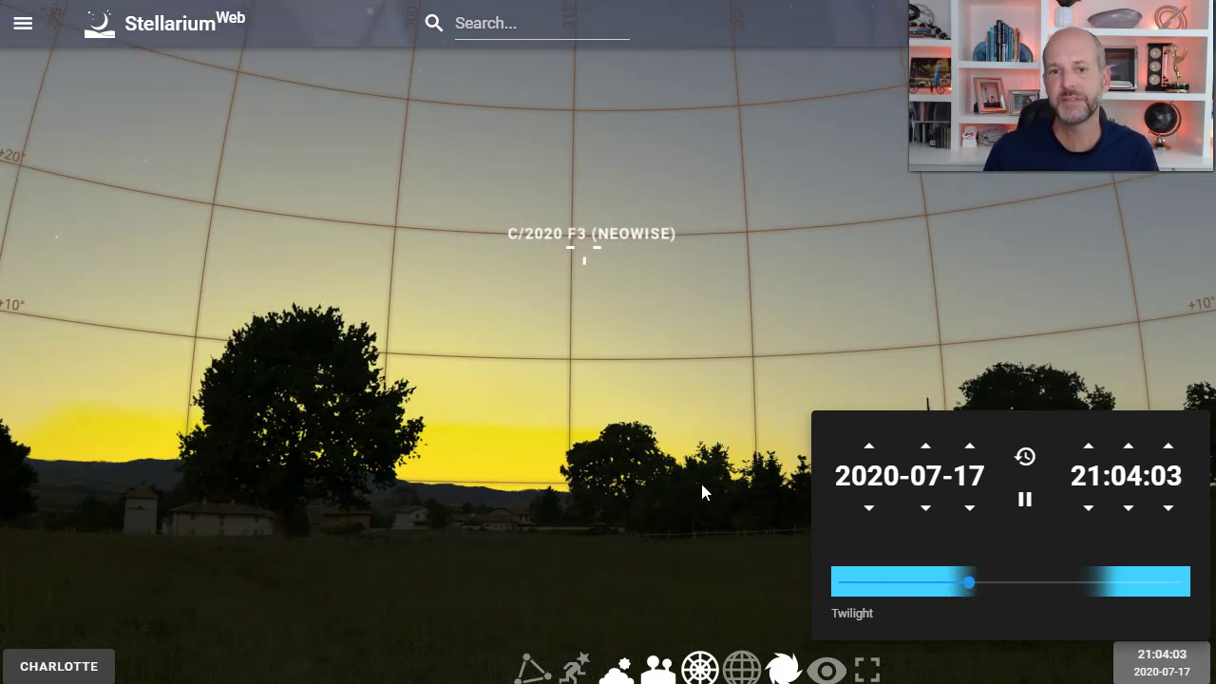
click(549, 275)
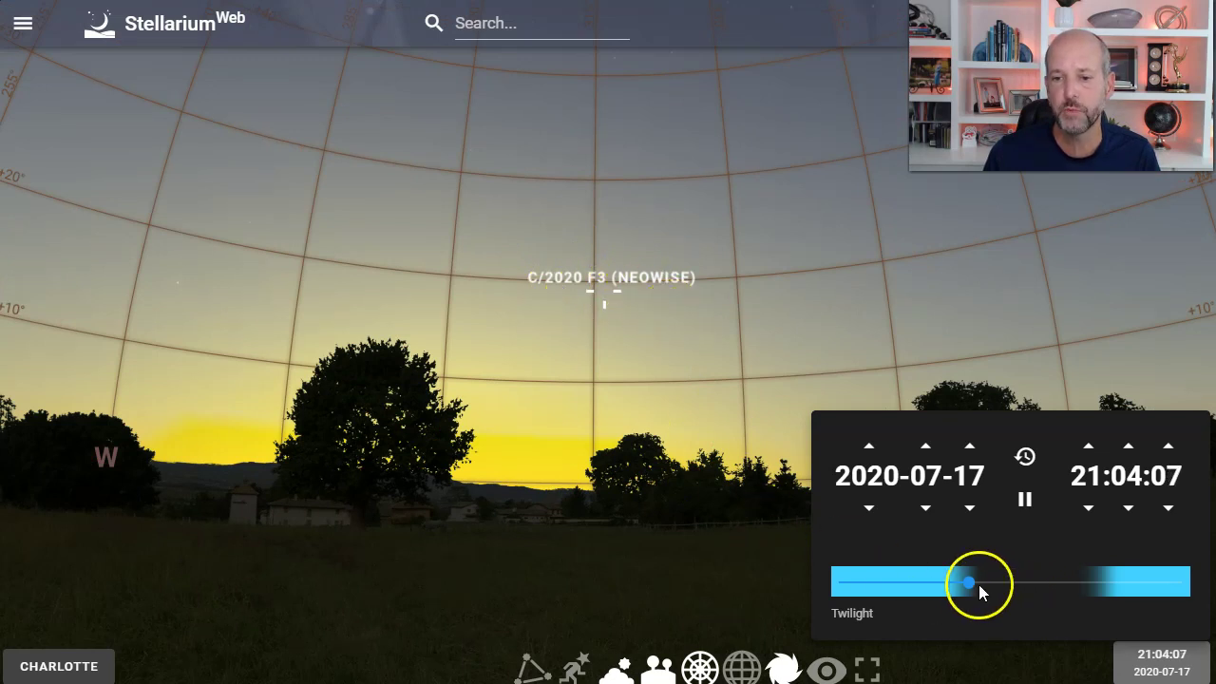
drag(975, 584, 975, 584)
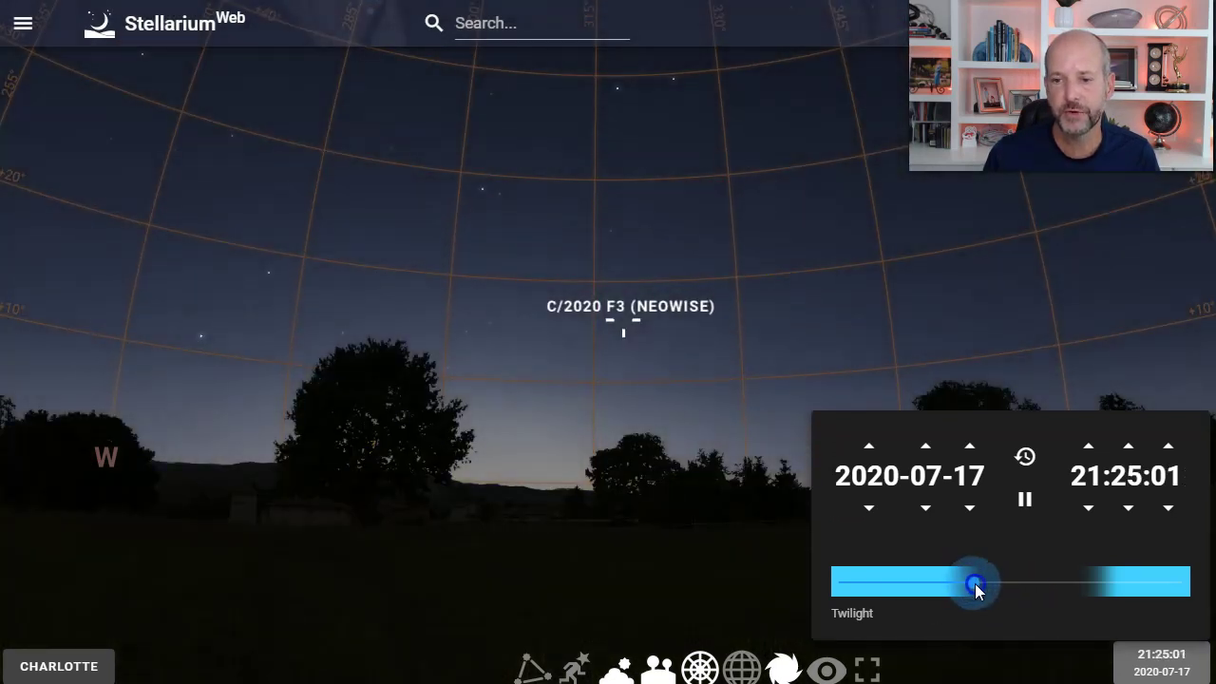
Step the clock forward four minutes and pan the sky to the left
click(1128, 445)
click(1129, 445)
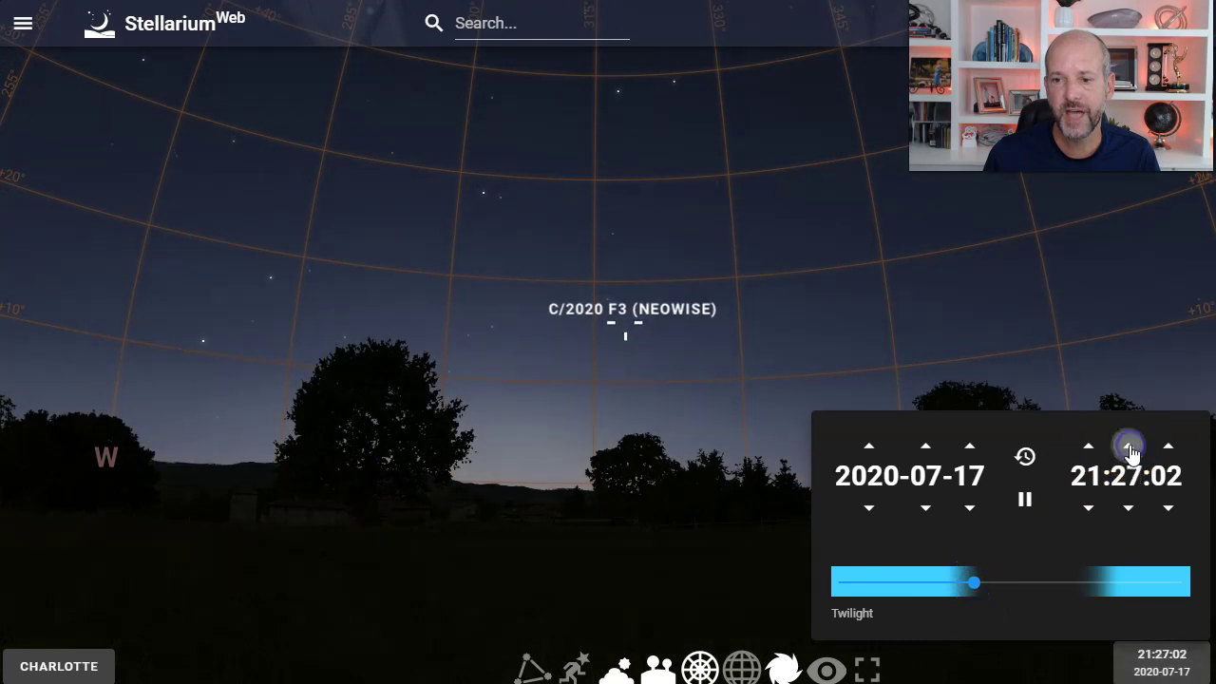
click(1129, 445)
click(1128, 445)
click(1128, 446)
drag(904, 491, 519, 437)
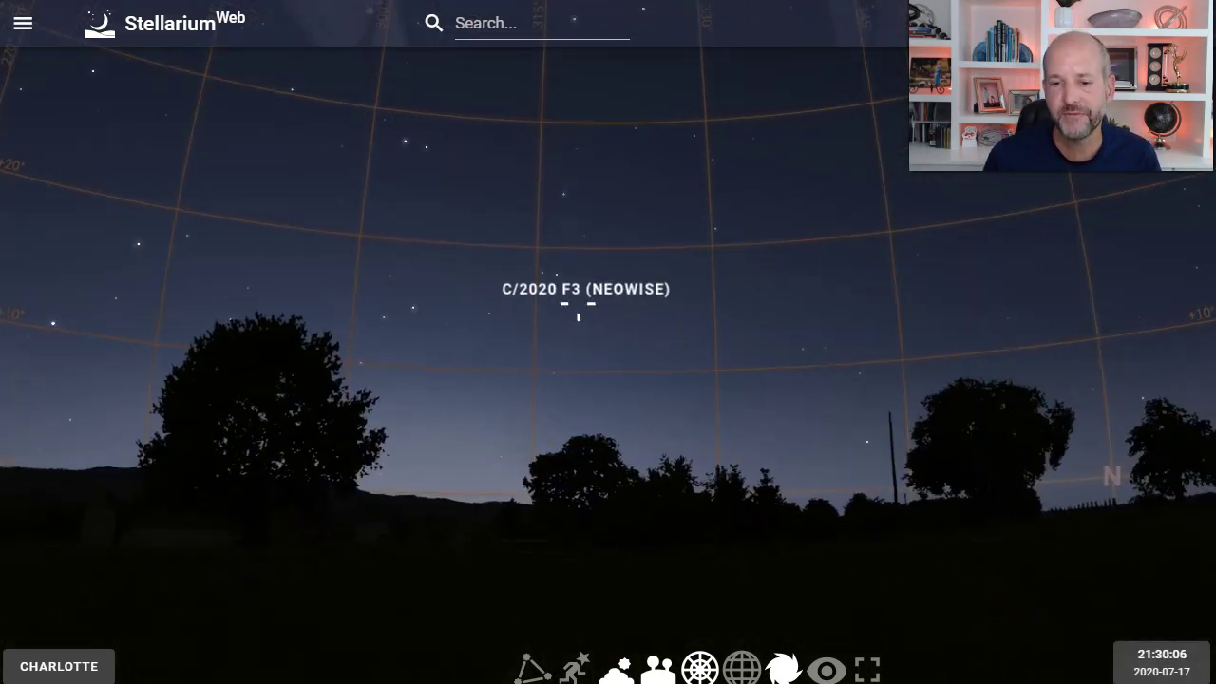
Step the time forward another seven minutes in the date and time settings
click(1162, 659)
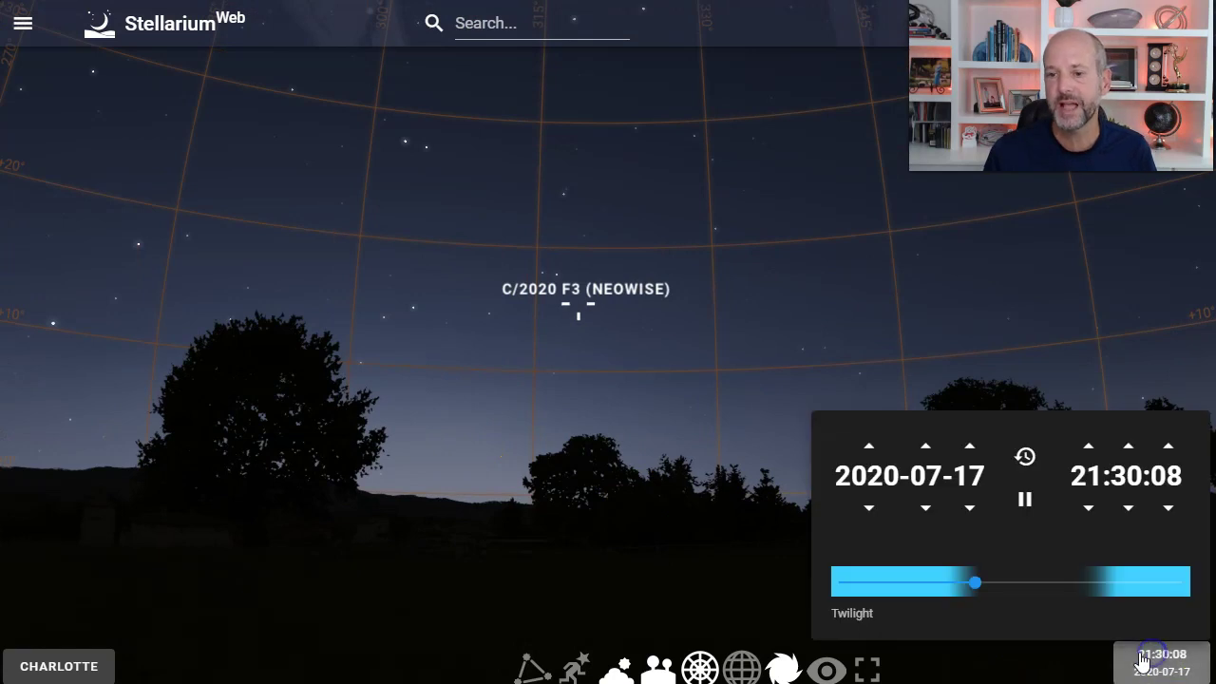
click(1129, 448)
click(1129, 448)
click(1129, 449)
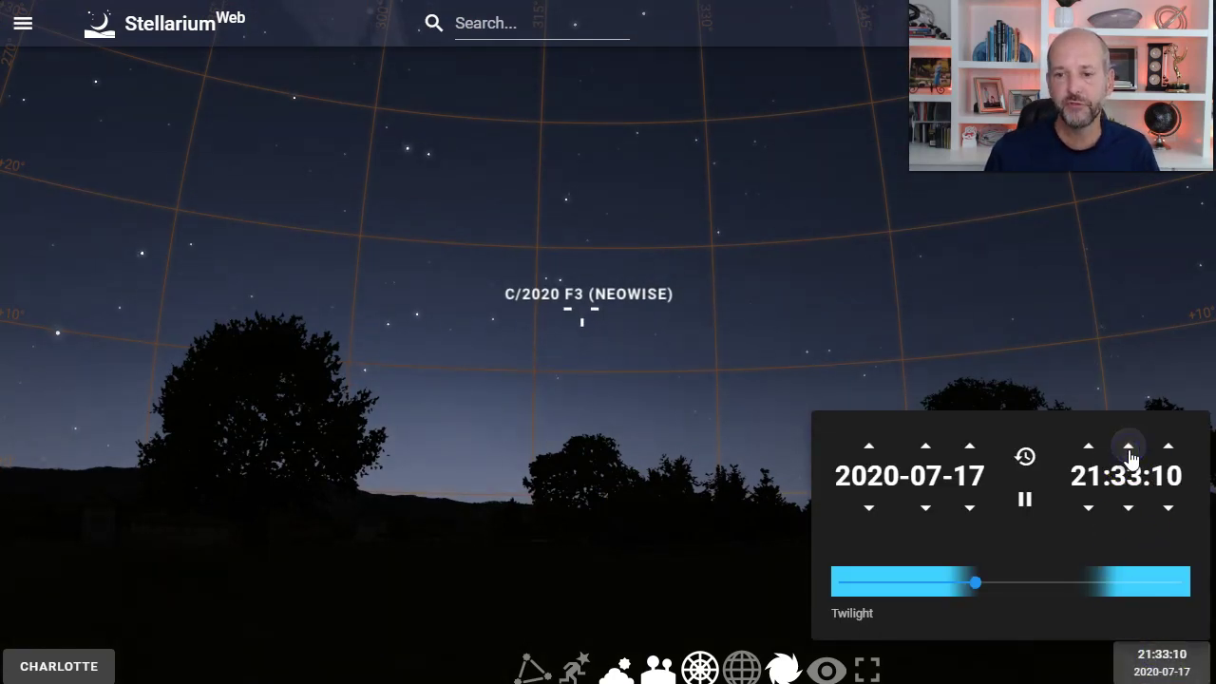
click(1128, 448)
click(1129, 449)
click(1128, 448)
click(1129, 448)
click(1128, 448)
click(1128, 448)
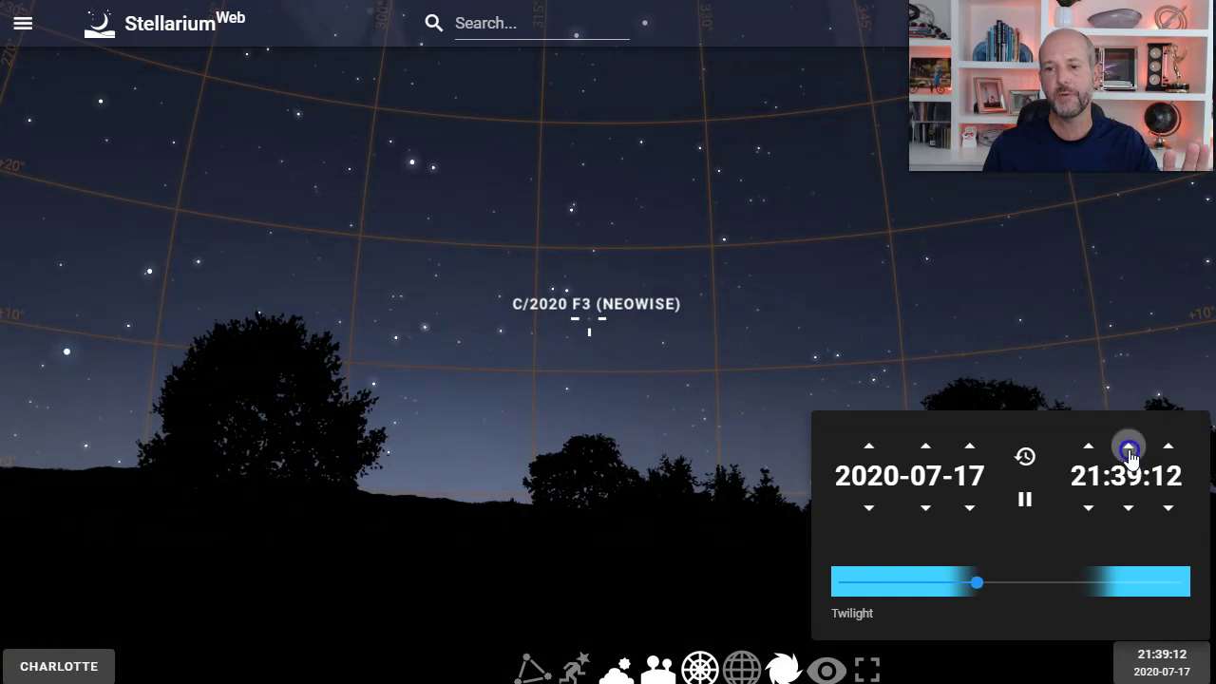
click(1128, 449)
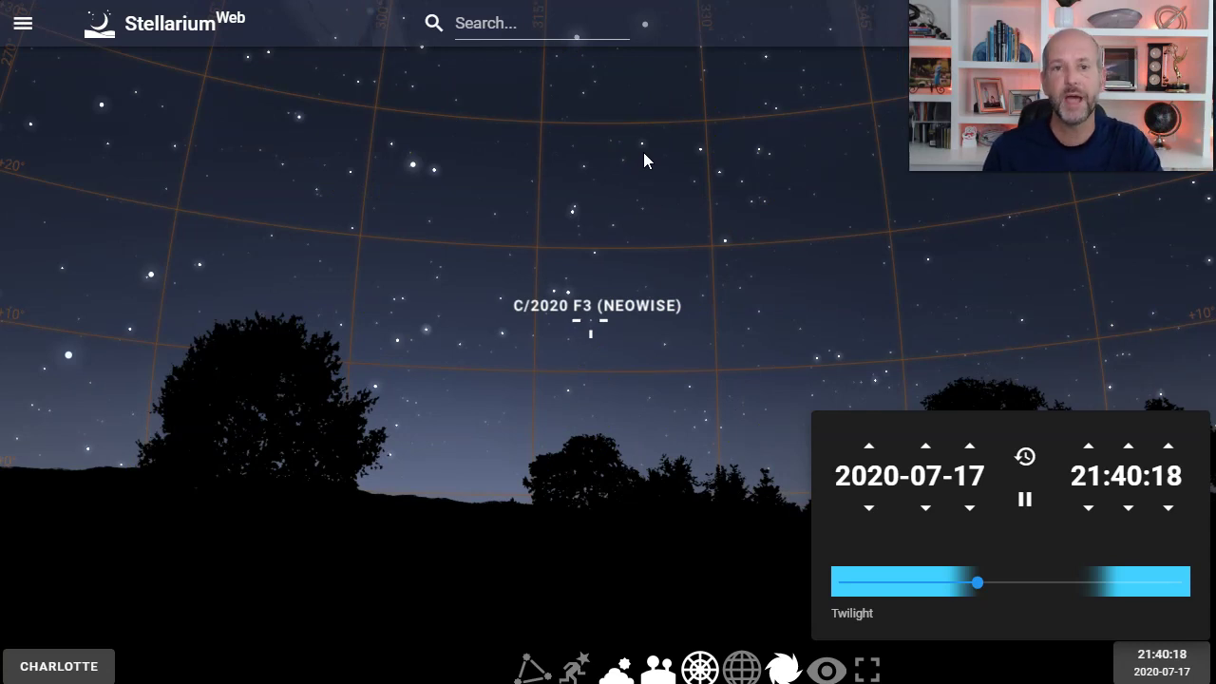
Advance the minutes on to 21:55 and reframe comet NEOWISE in the view
click(1128, 445)
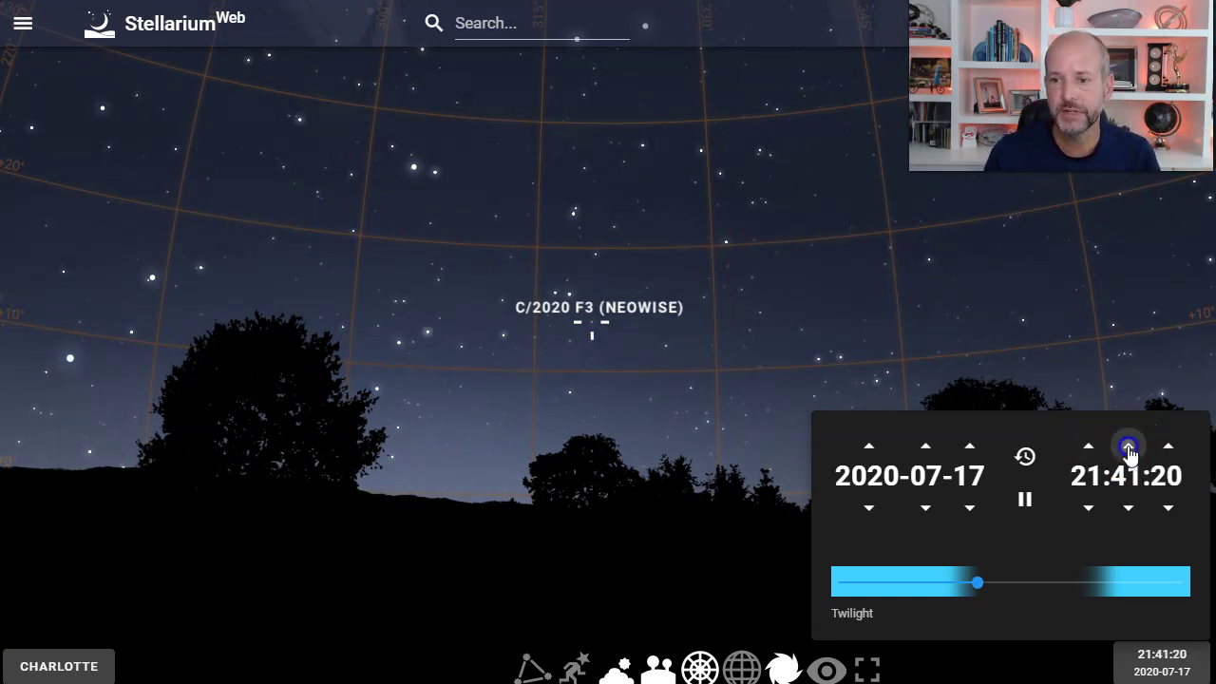
click(1128, 446)
click(1129, 446)
click(1129, 446)
click(1129, 445)
click(1128, 446)
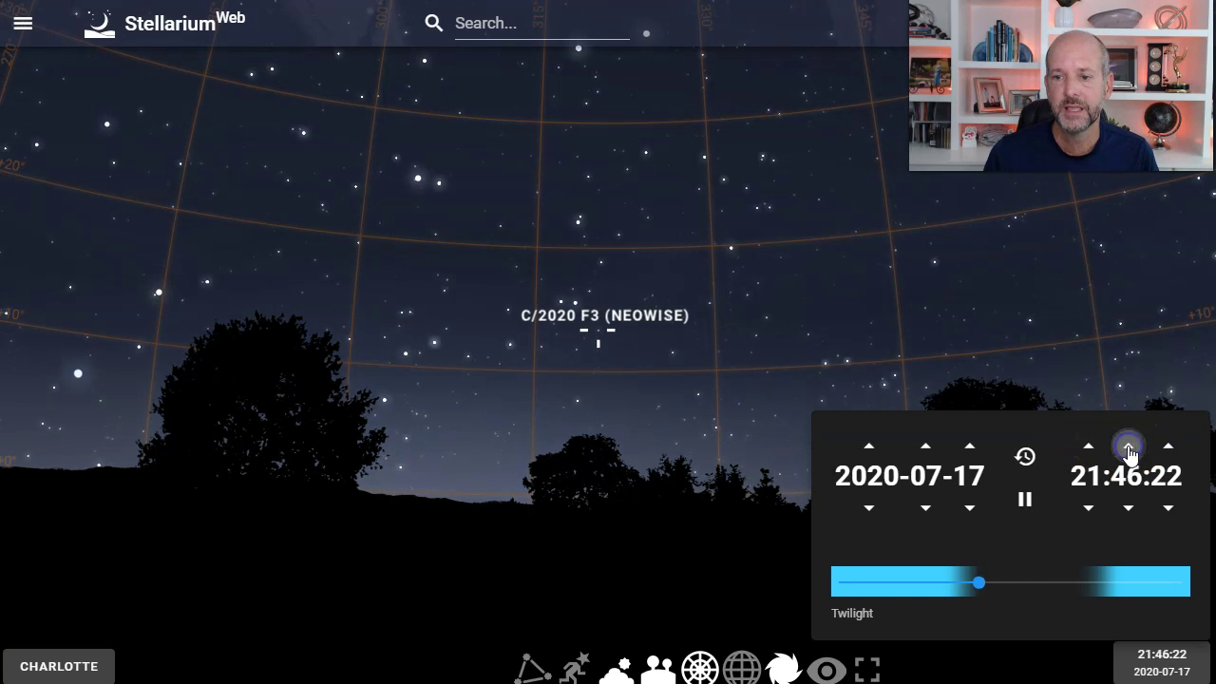
click(1129, 445)
click(1128, 445)
click(1129, 446)
click(1129, 446)
click(1129, 446)
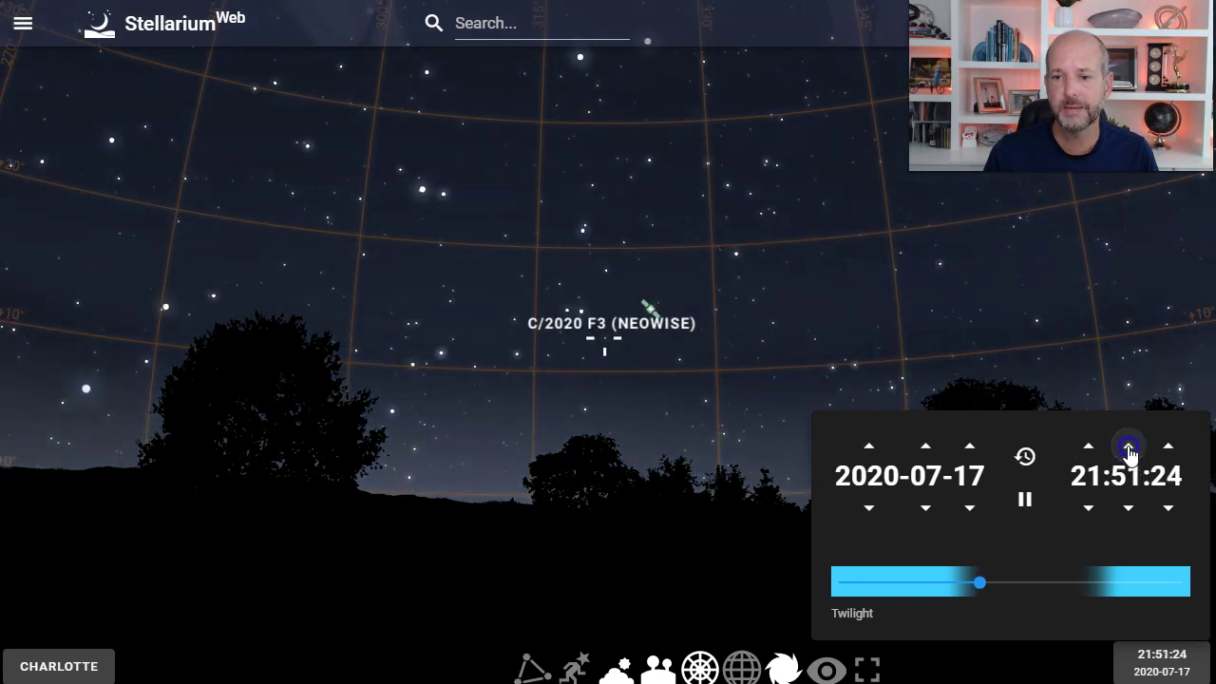
click(1128, 445)
click(1129, 445)
click(1129, 445)
click(1128, 445)
drag(679, 418, 620, 385)
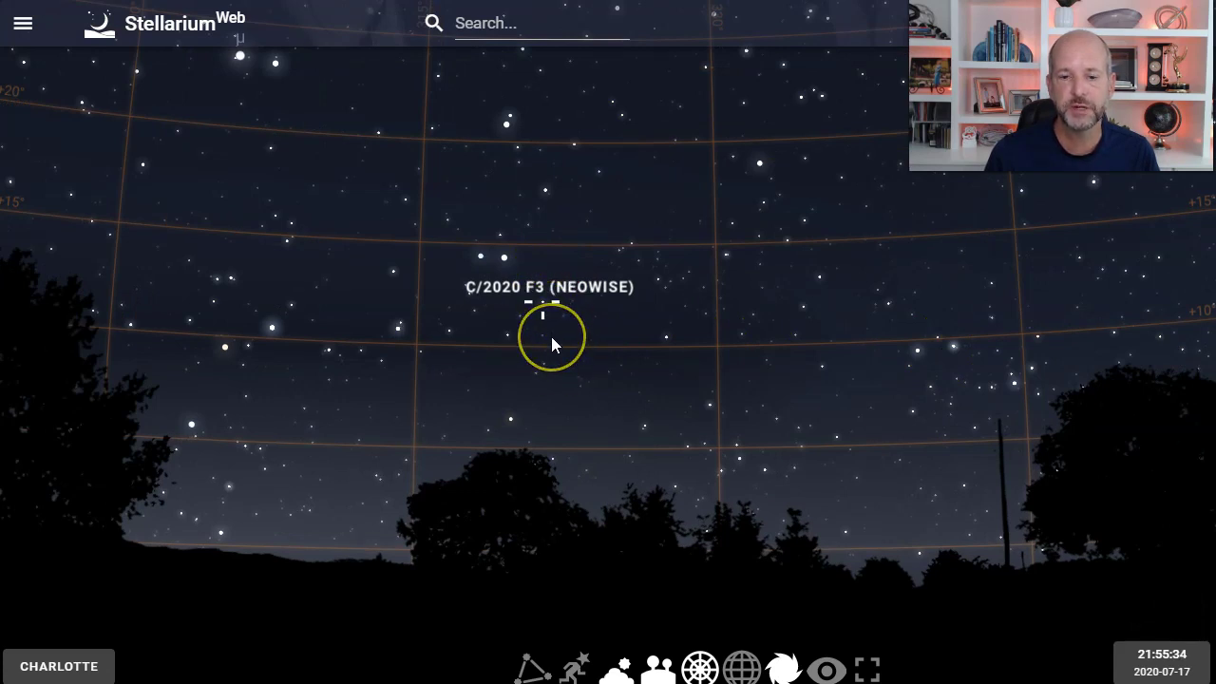
scroll(551, 337, up, 3)
scroll(551, 341, down, 2)
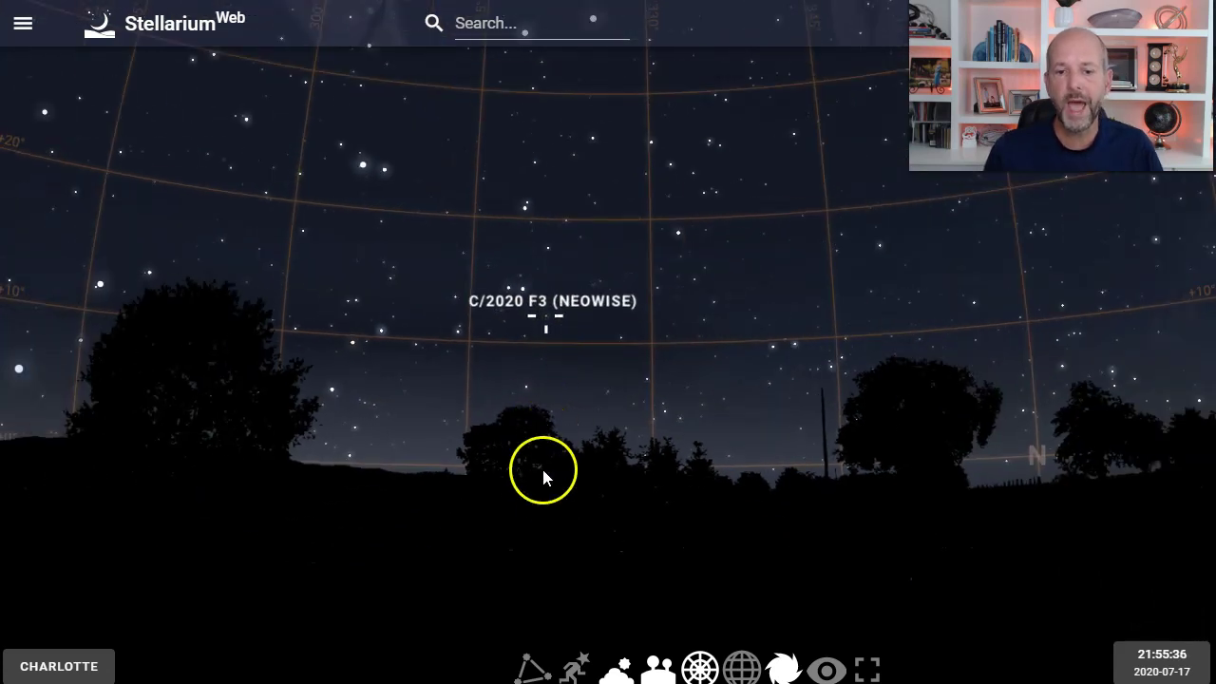
Show constellation lines and names, panning the sky down to include Ursa Major
click(530, 667)
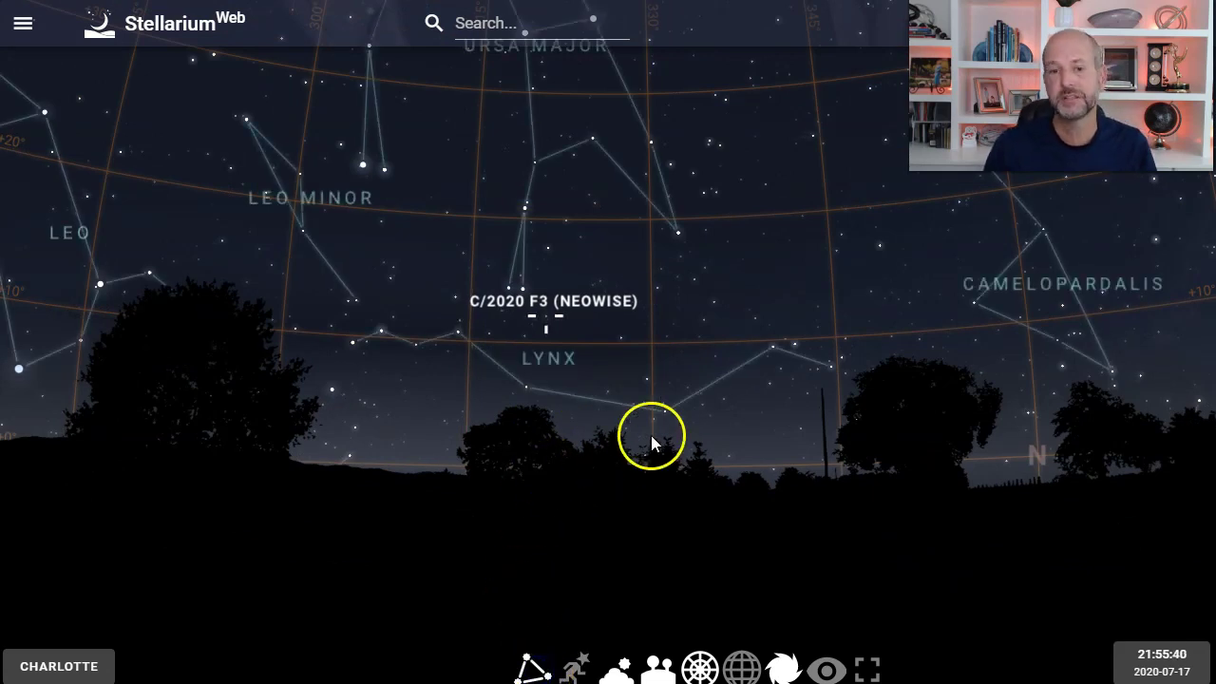
drag(612, 441, 645, 447)
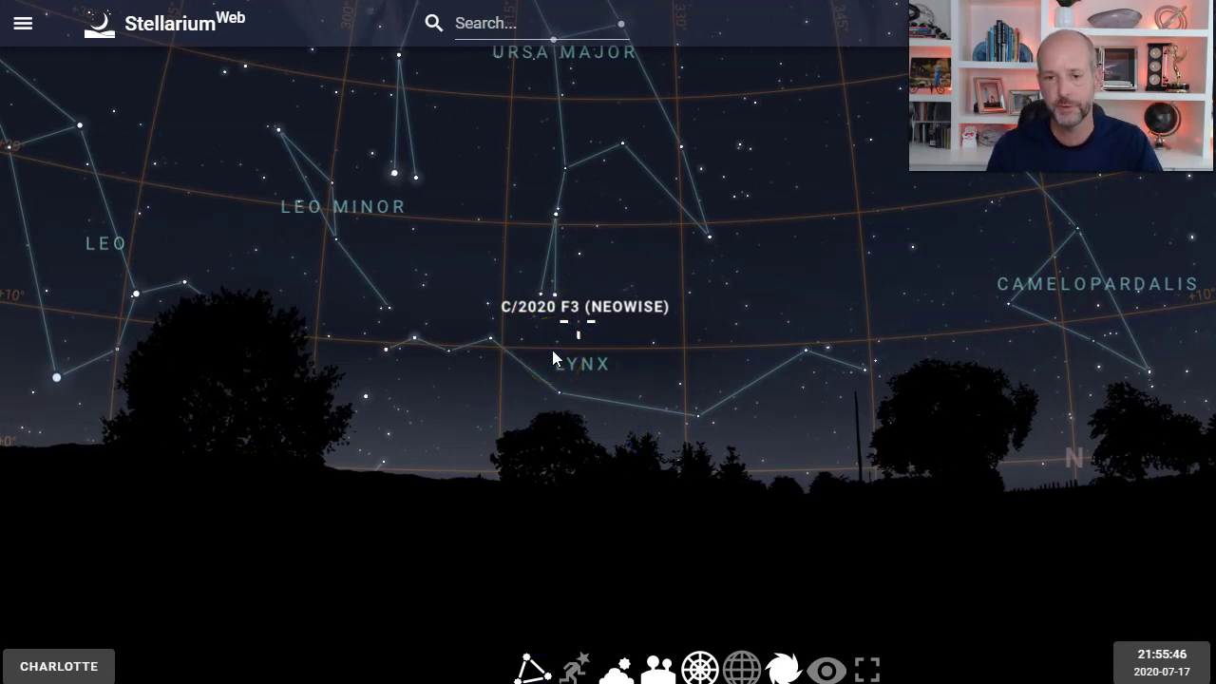
drag(553, 351, 588, 495)
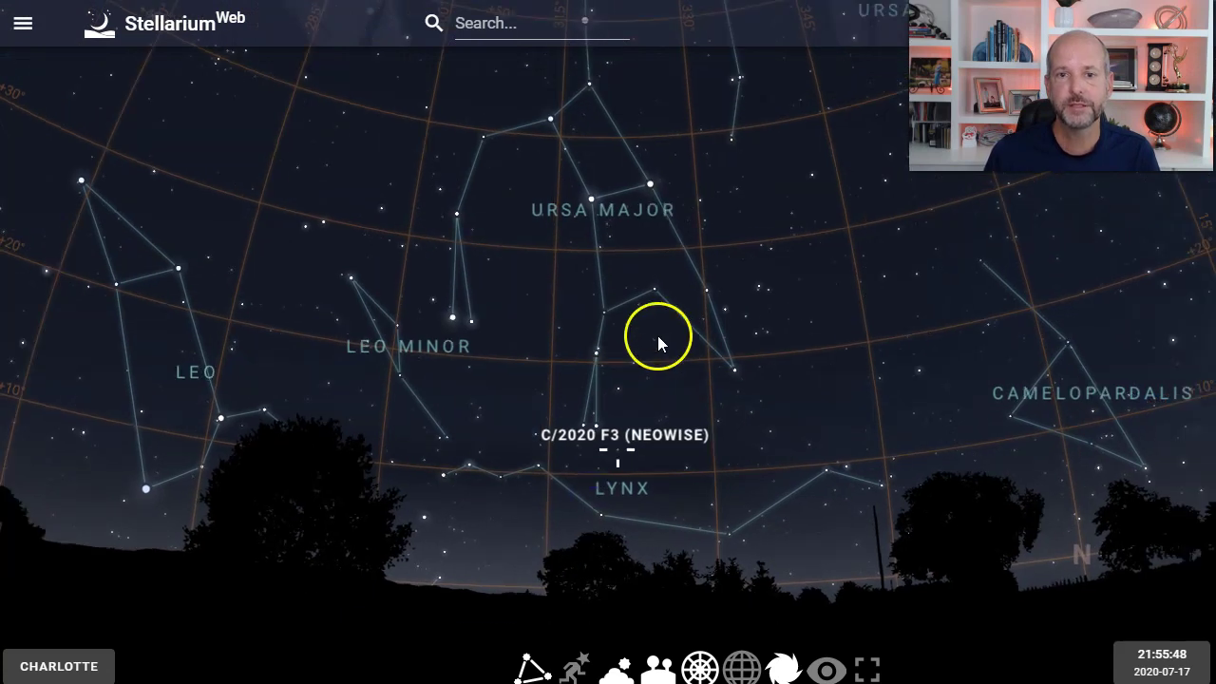
drag(655, 339, 664, 438)
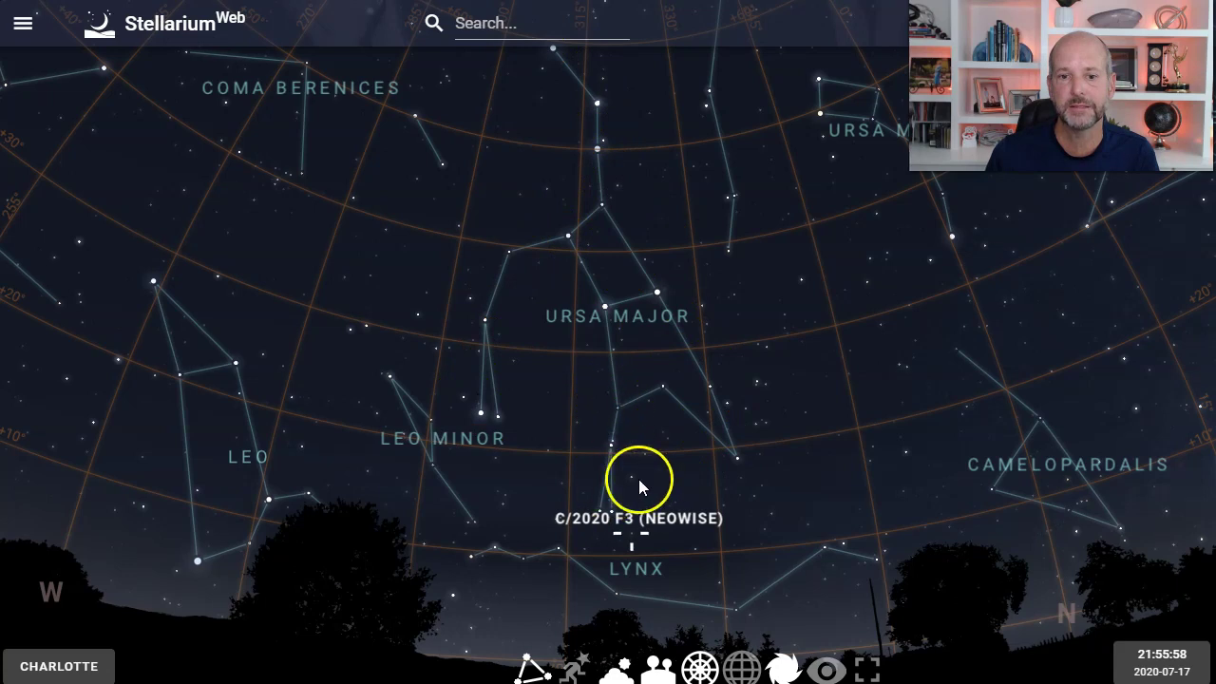
Centre and zoom in on comet NEOWISE just above Lynx
drag(638, 484, 611, 394)
scroll(610, 393, up, 2)
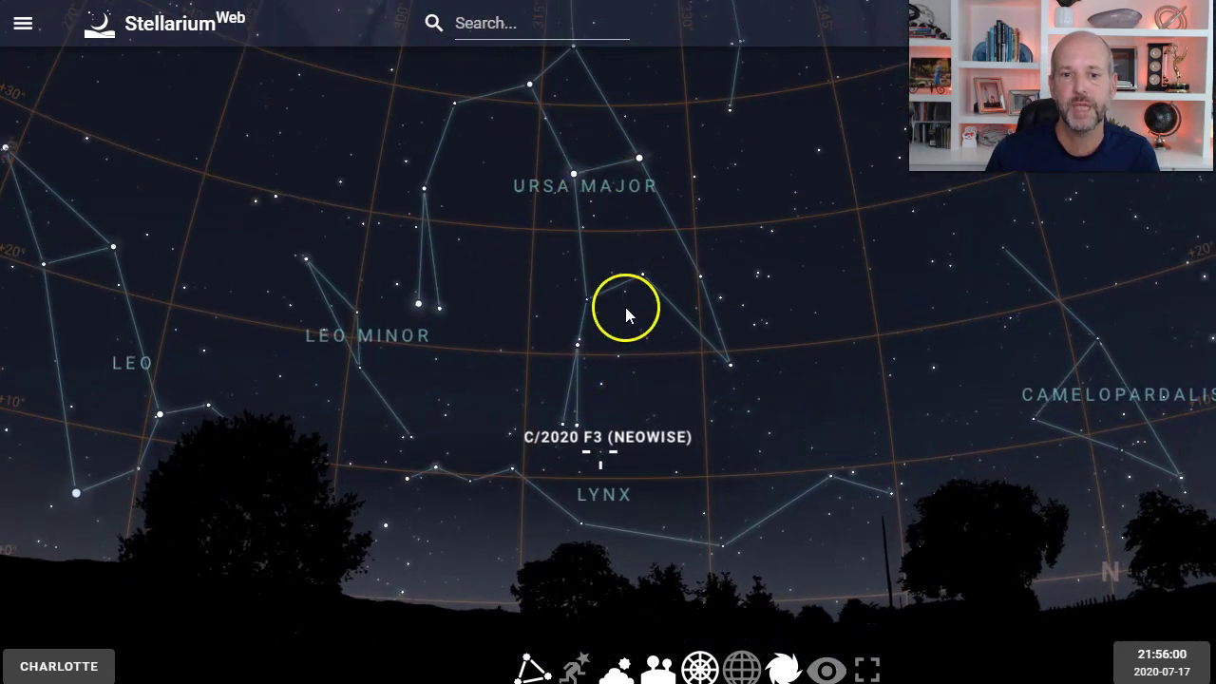
scroll(625, 307, up, 2)
drag(599, 340, 634, 264)
scroll(634, 264, up, 1)
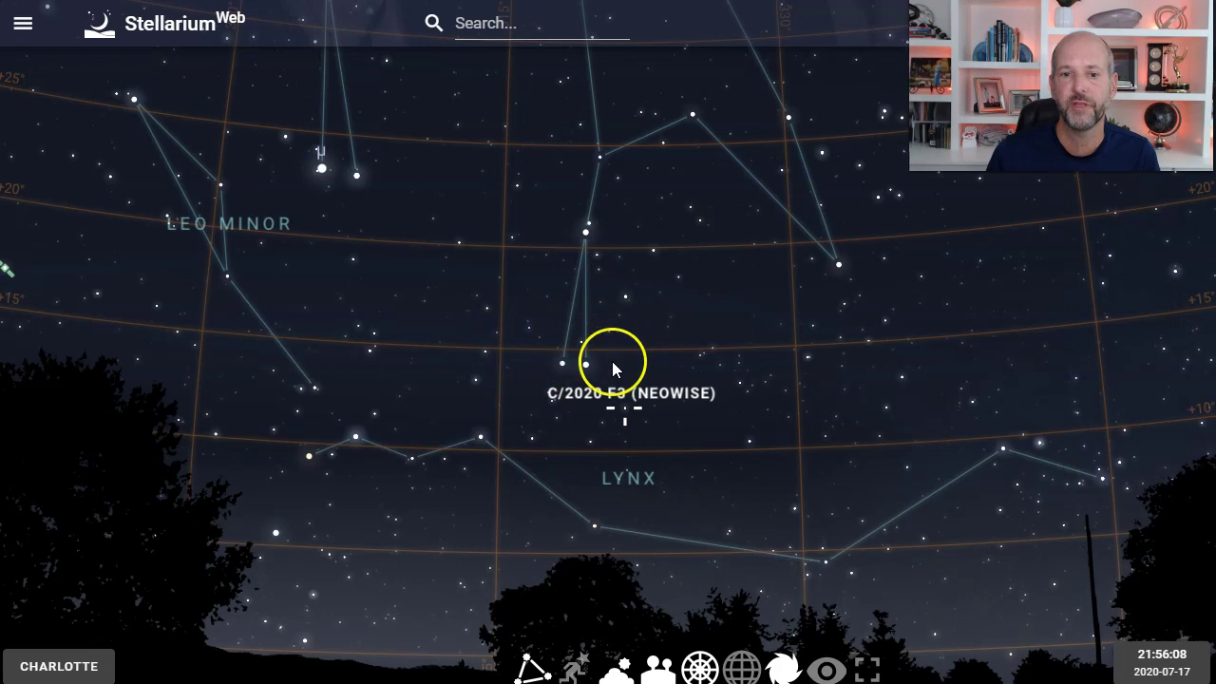
drag(614, 366, 599, 280)
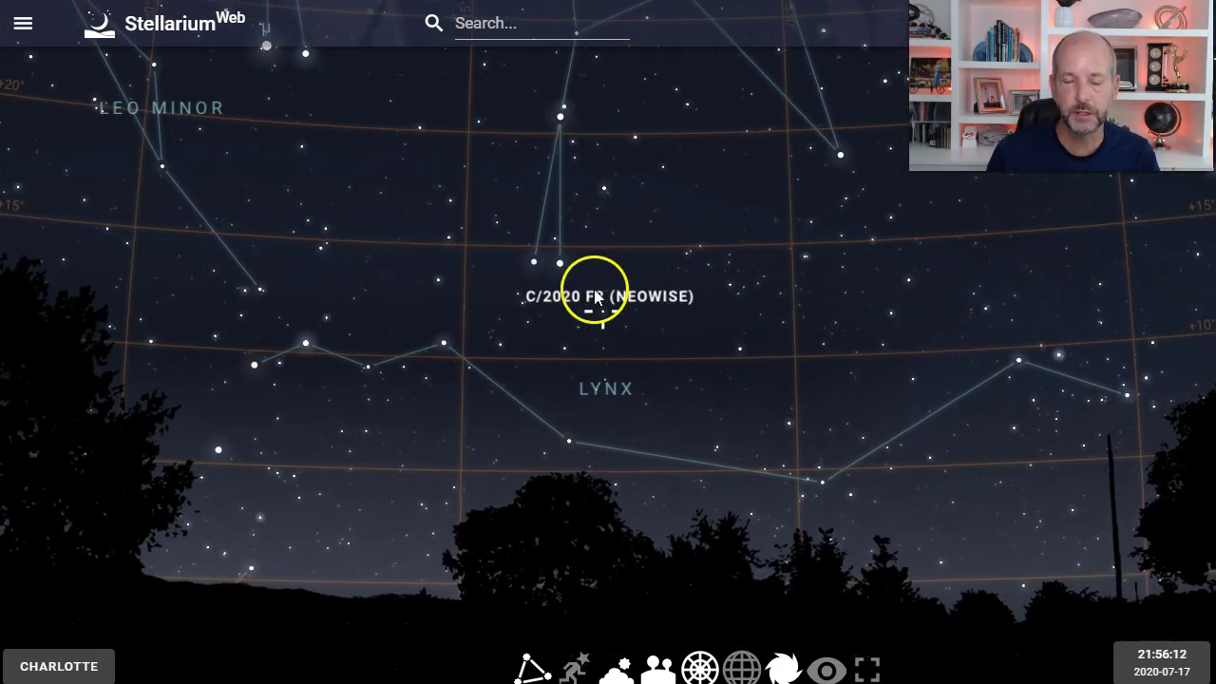
scroll(589, 285, up, 2)
scroll(622, 319, down, 2)
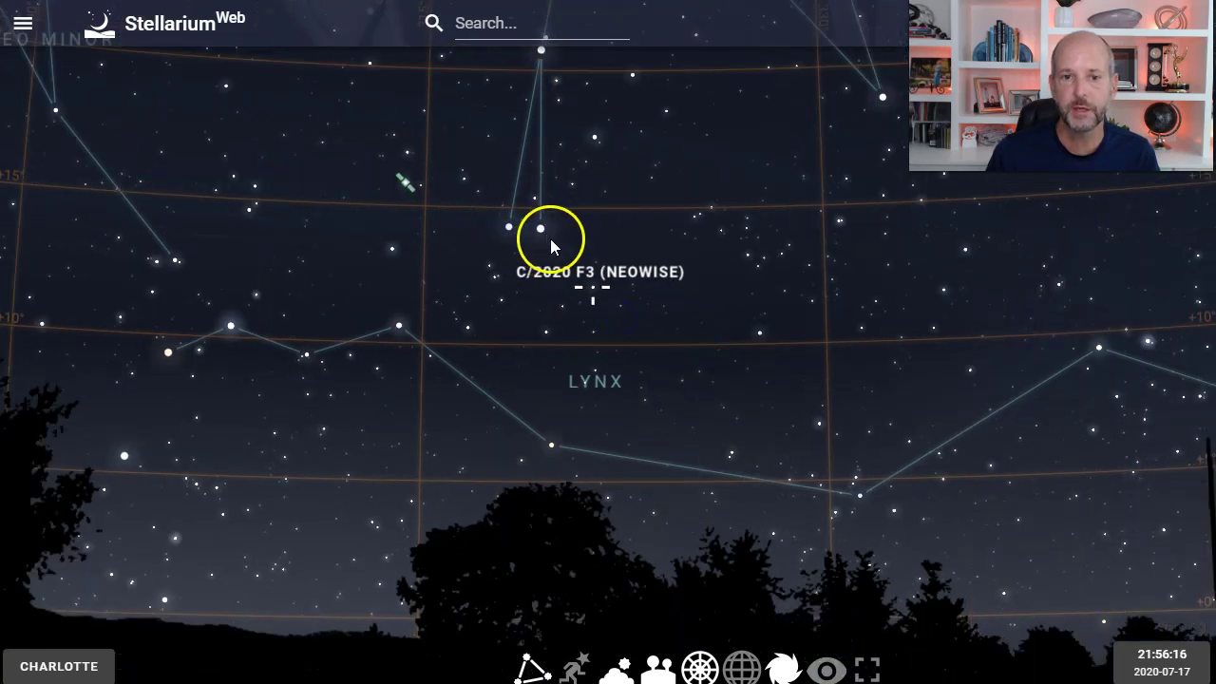
Advance the clock four minutes and recentre the comet over Lynx
click(1130, 656)
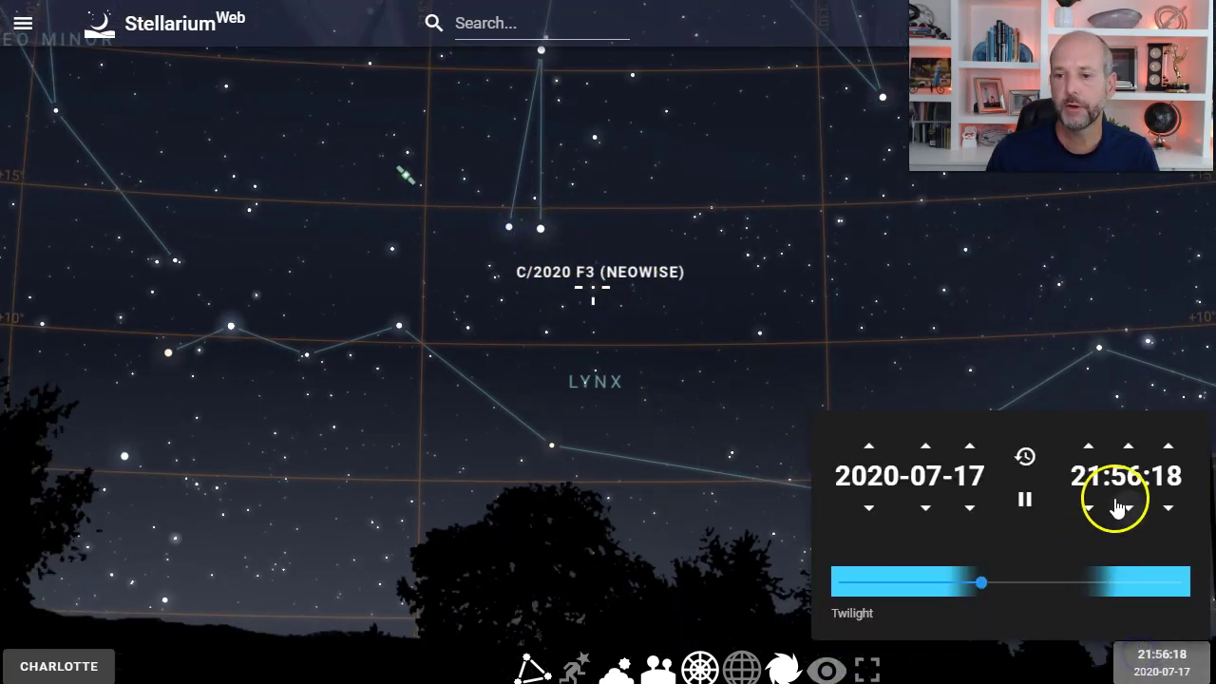
click(1128, 446)
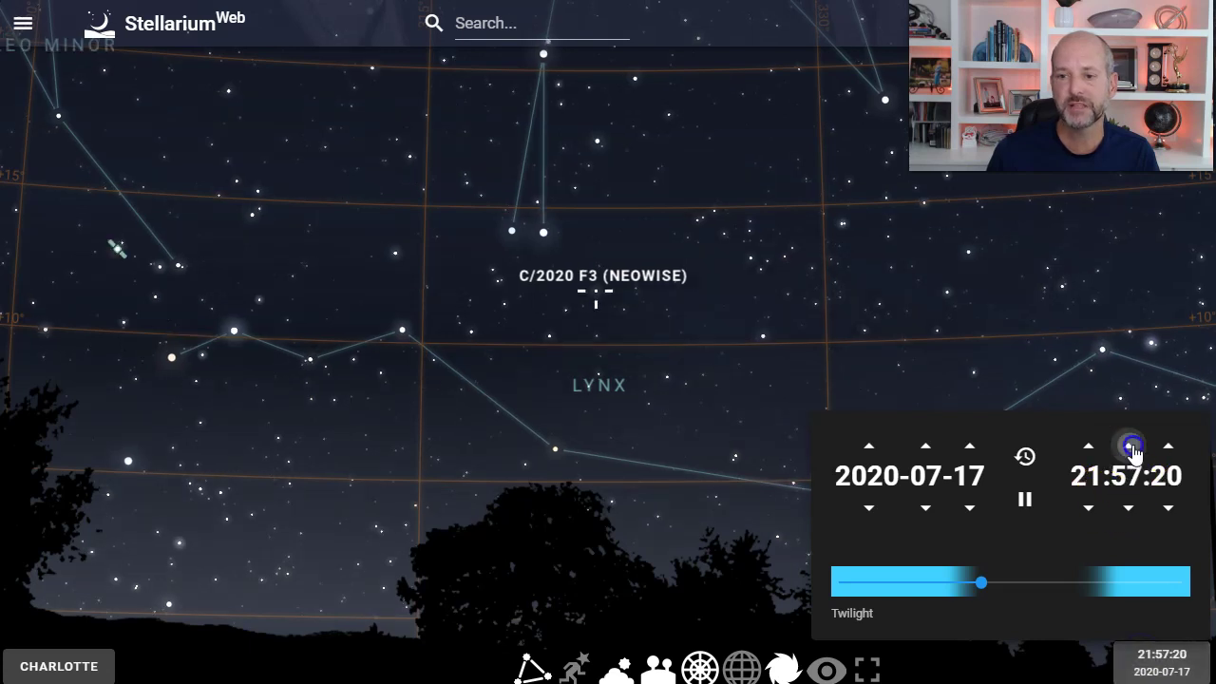
click(1129, 446)
click(1129, 445)
click(1129, 445)
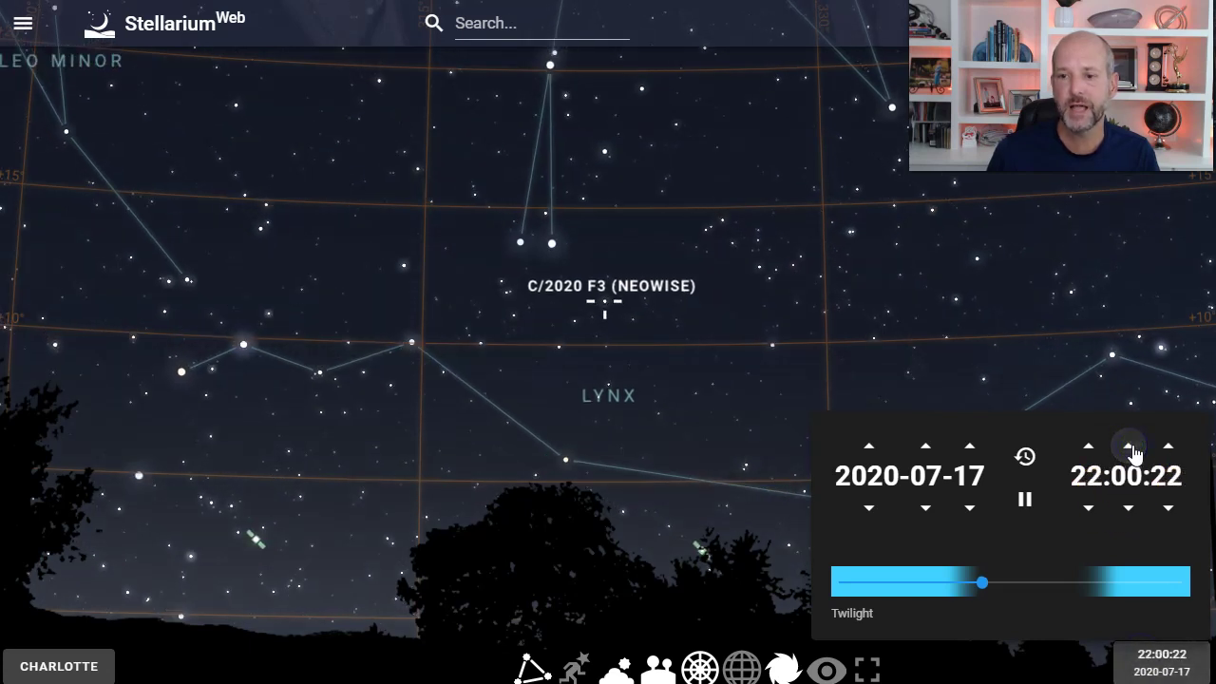
drag(662, 358, 559, 342)
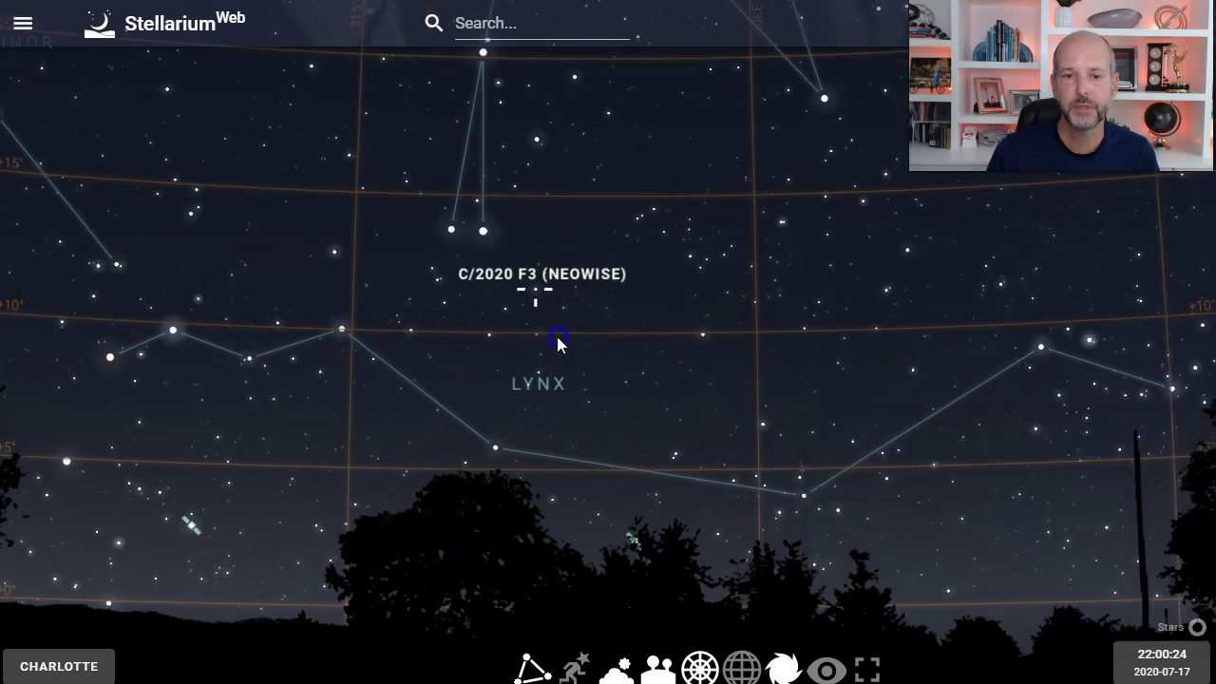
Step the minutes forward to 22:15 dark night and reposition the comet
click(1168, 658)
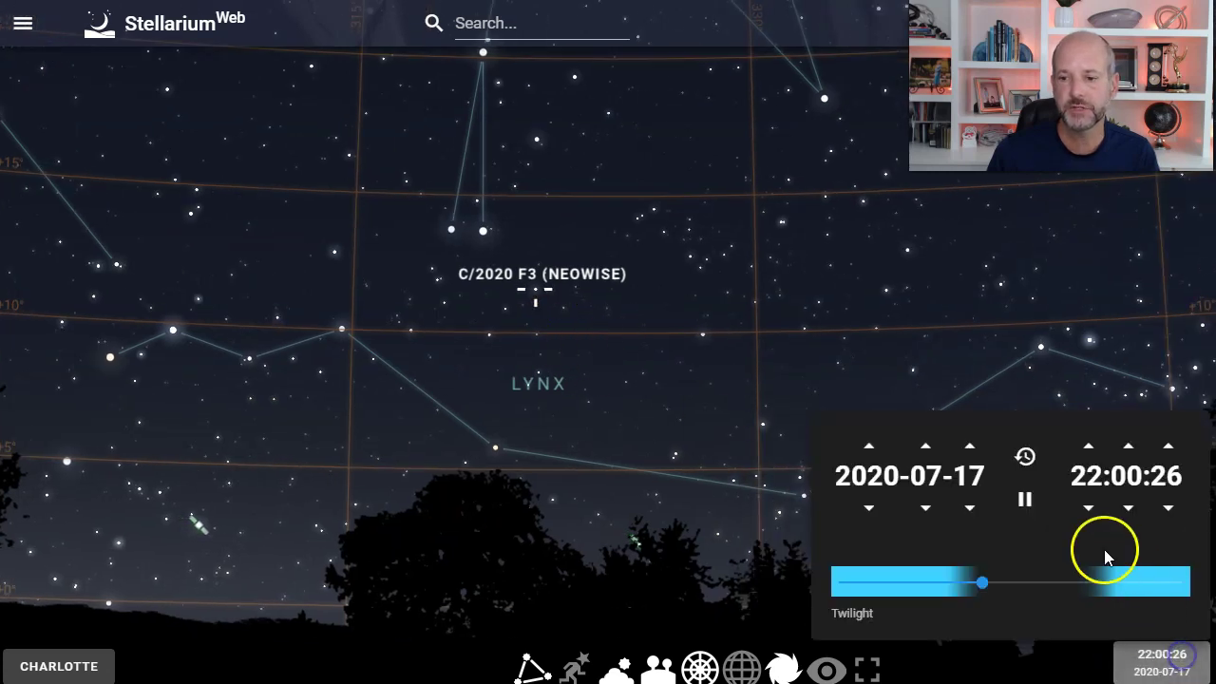
click(1128, 446)
click(1128, 447)
click(1128, 446)
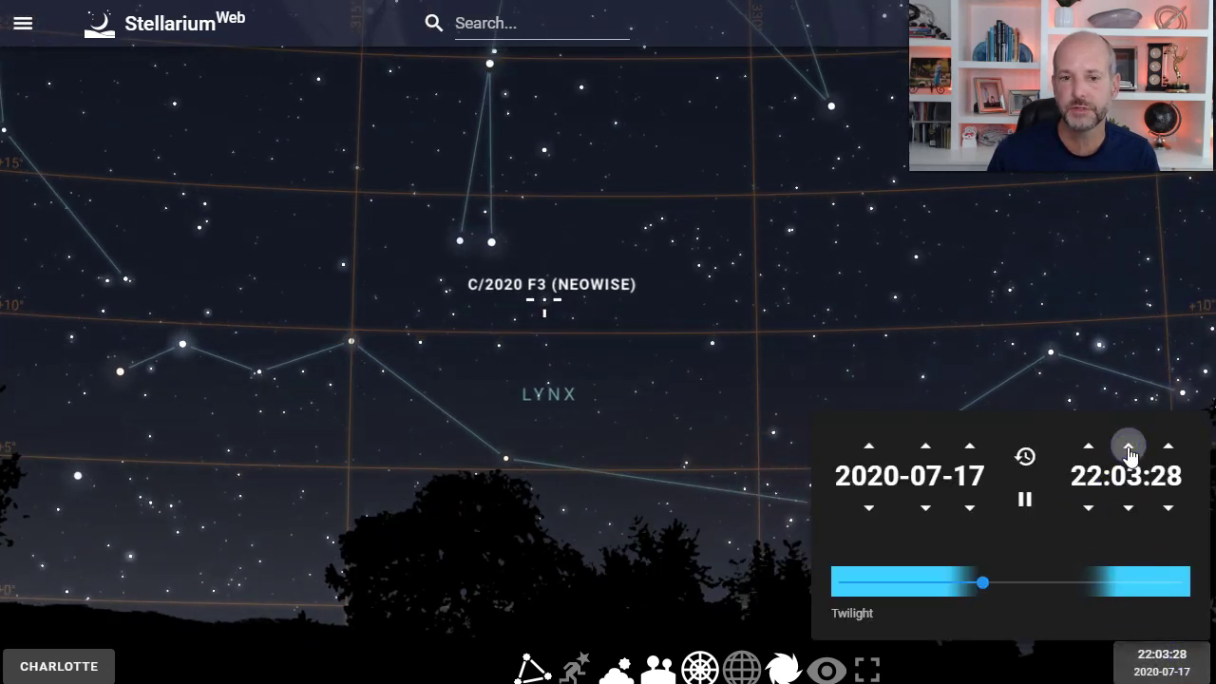
double_click(1128, 447)
click(1127, 446)
double_click(1127, 446)
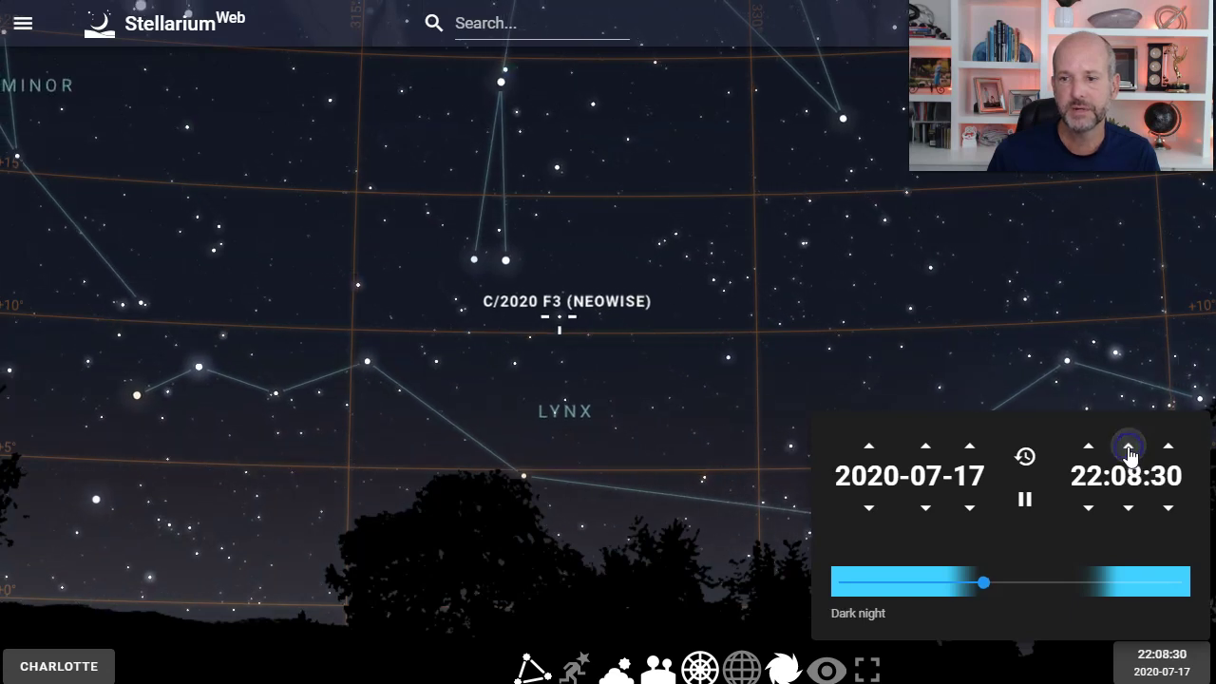
click(1127, 446)
click(1128, 446)
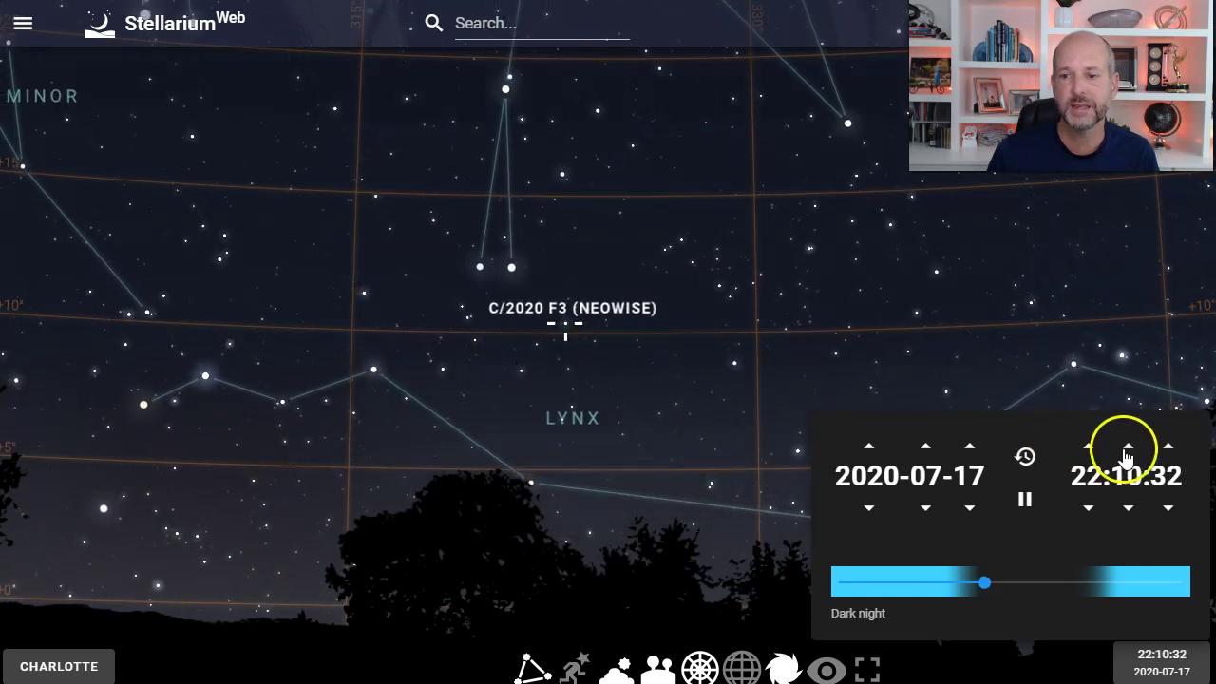
click(1128, 447)
double_click(1128, 446)
double_click(1128, 447)
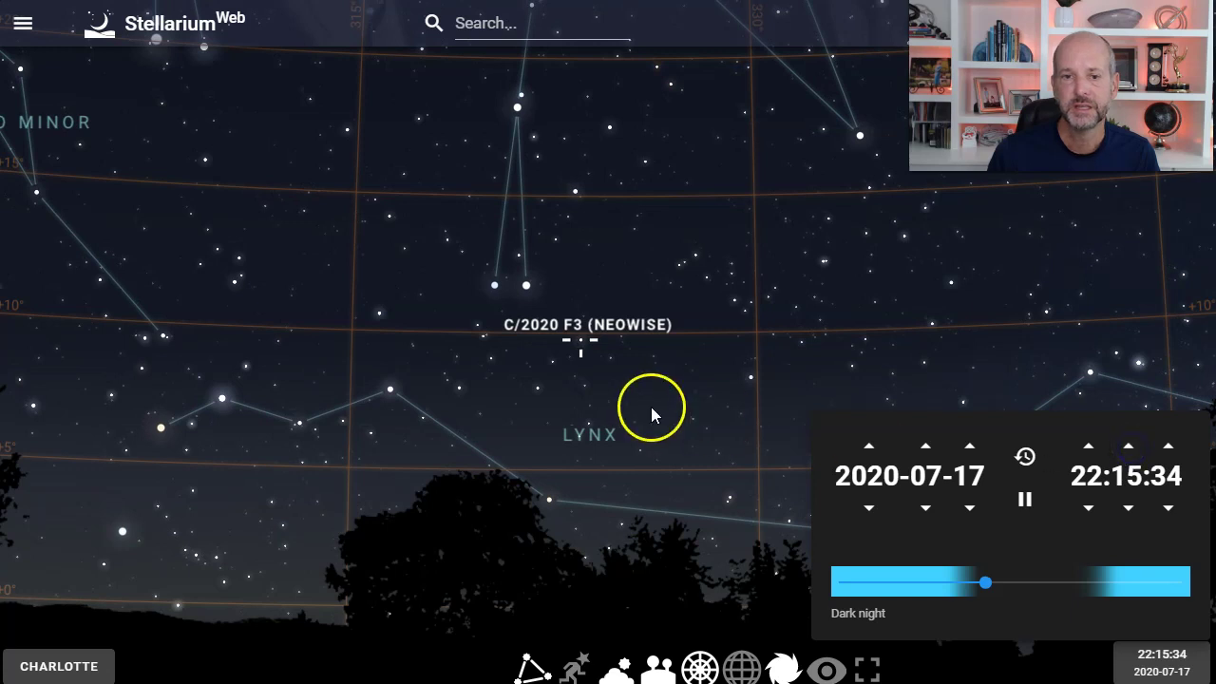
drag(652, 412, 517, 350)
Zoom and pan around NEOWISE in Lynx, then reopen the date and time settings
click(516, 349)
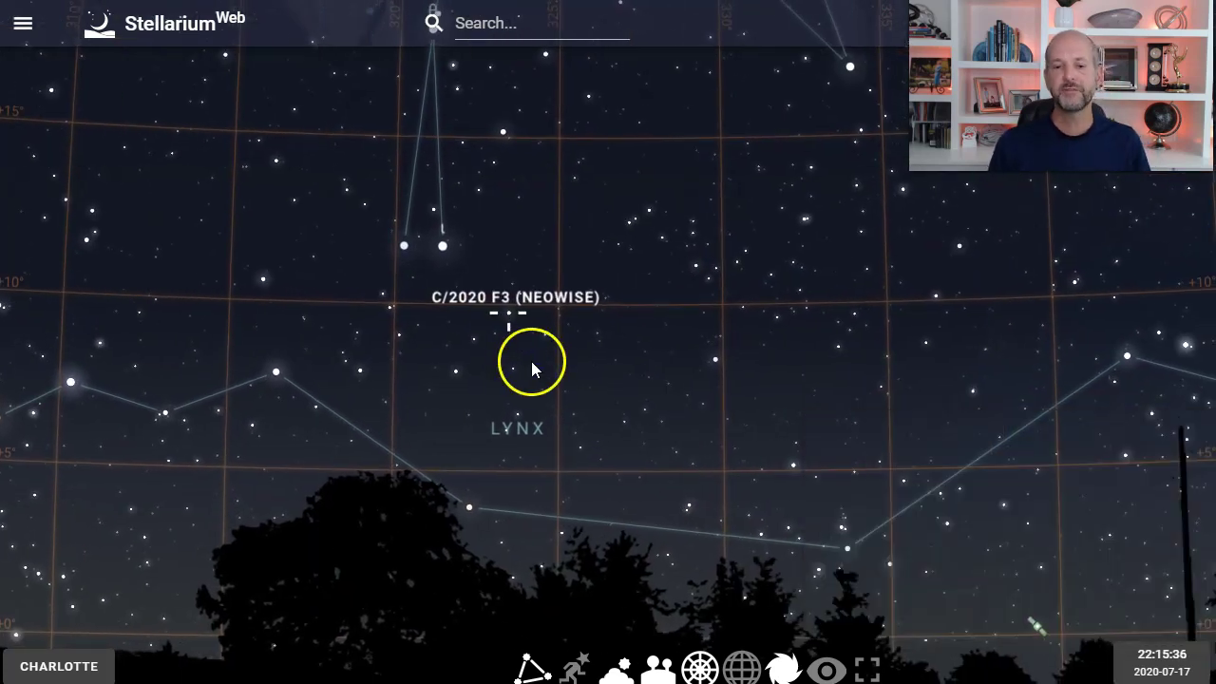
scroll(532, 362, down, 2)
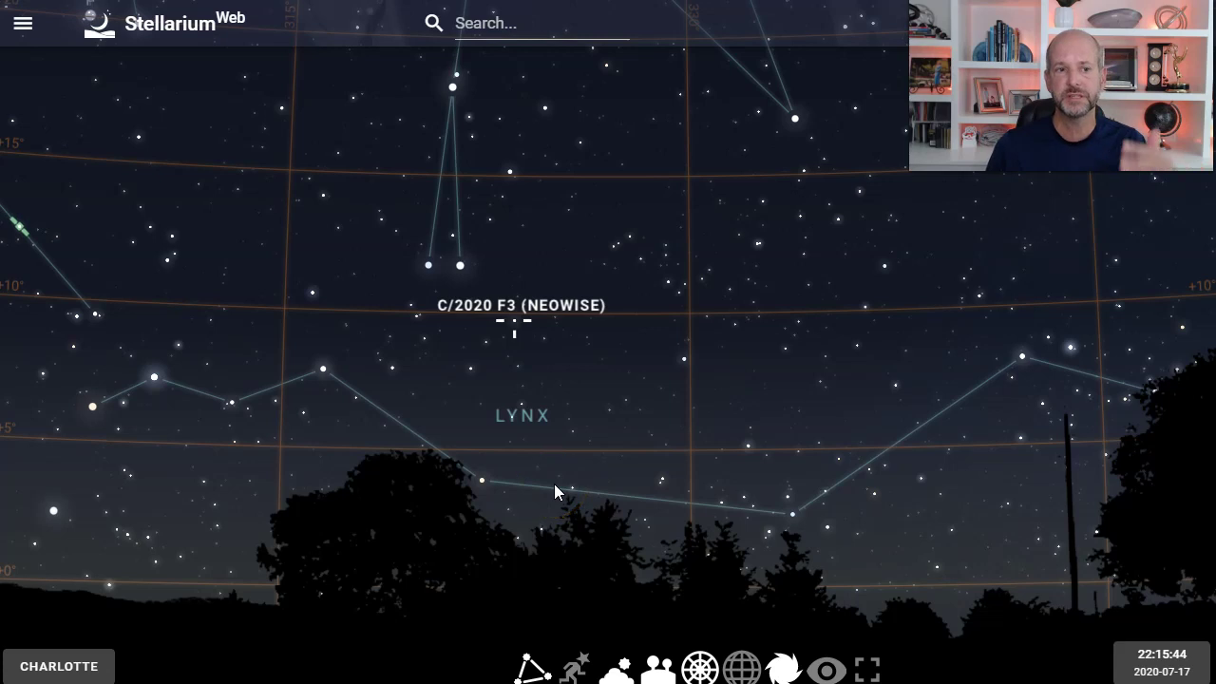
drag(508, 369, 591, 347)
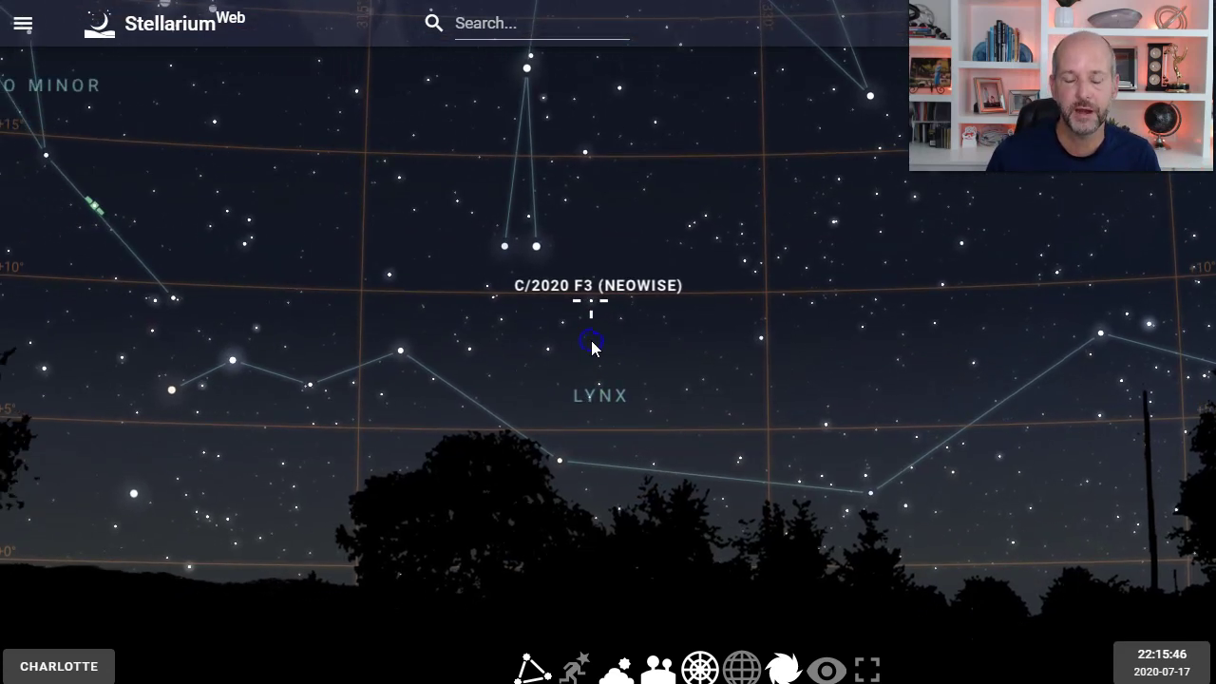
scroll(591, 344, down, 5)
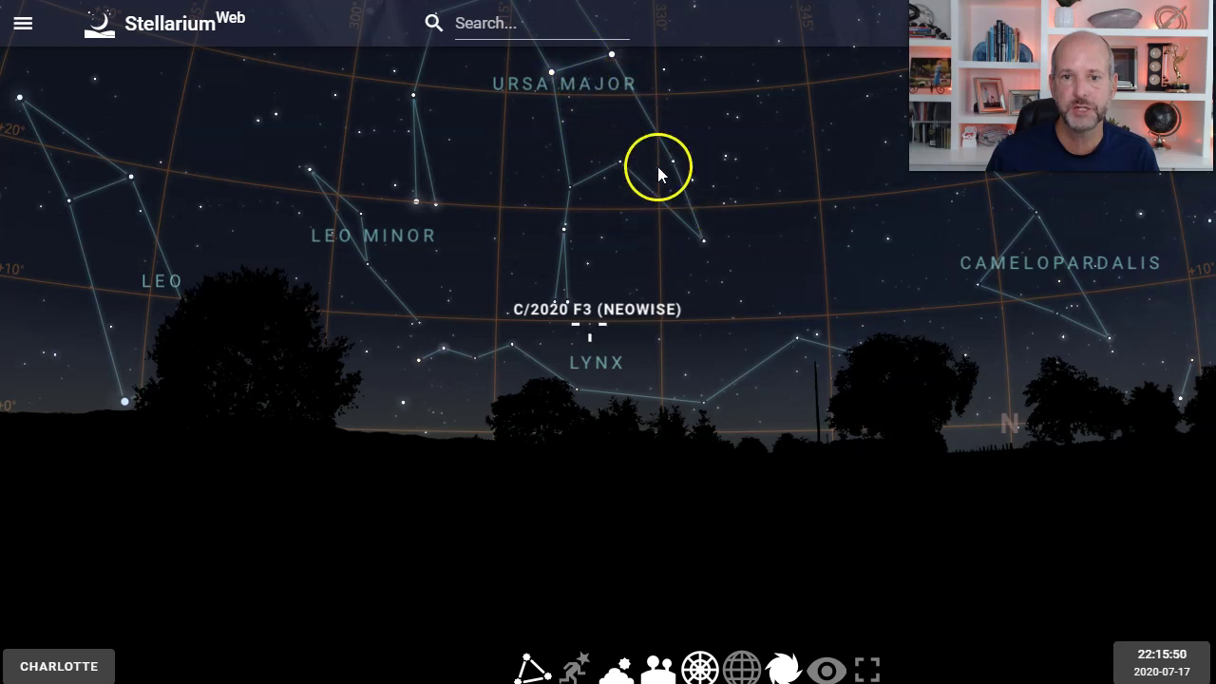
scroll(585, 320, up, 5)
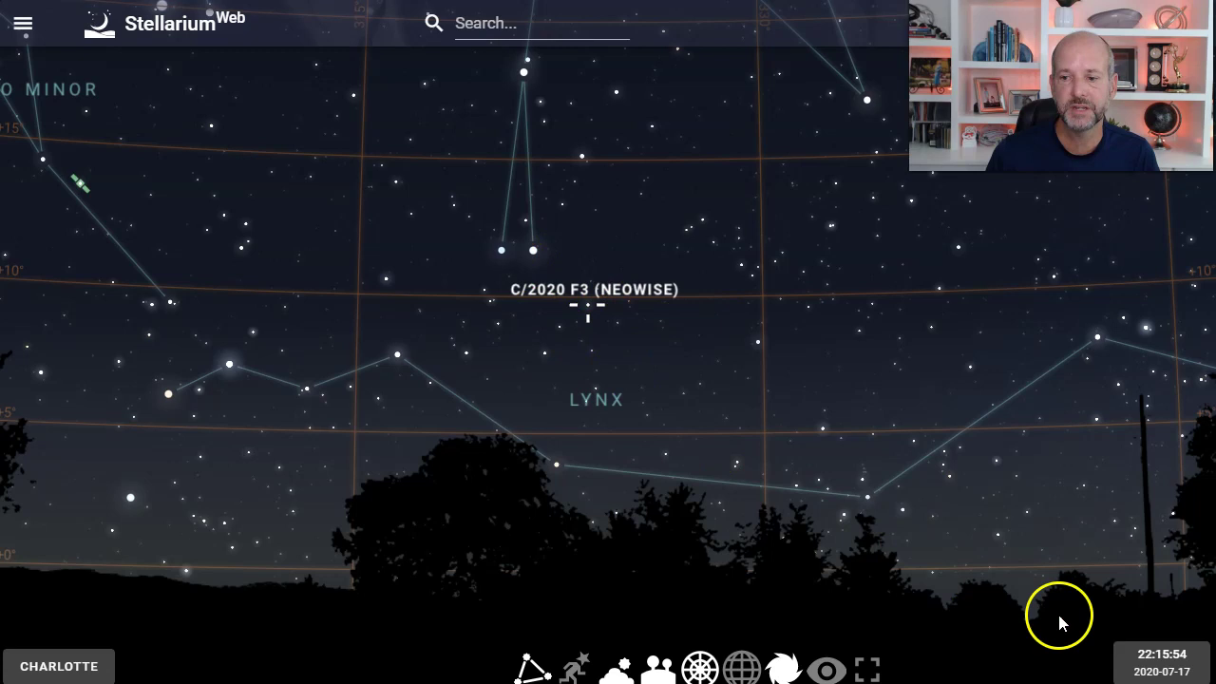
click(1149, 657)
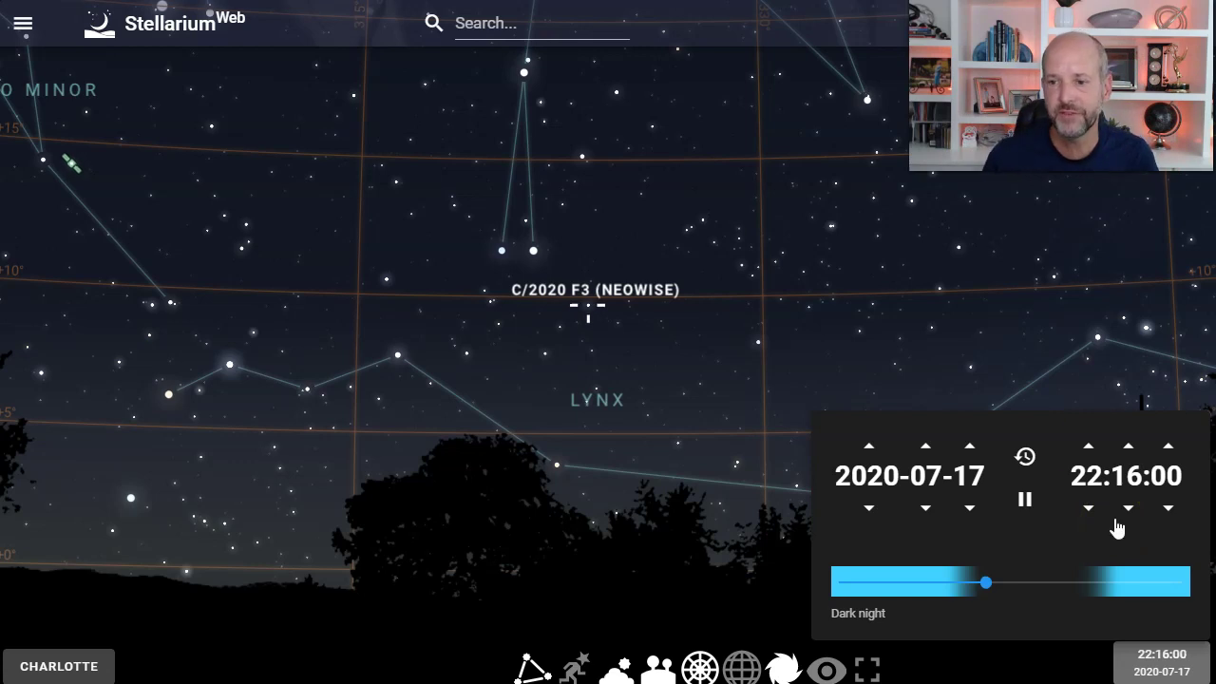
Advance the clock minute by minute to 22:33, then zoom out slightly
click(1127, 445)
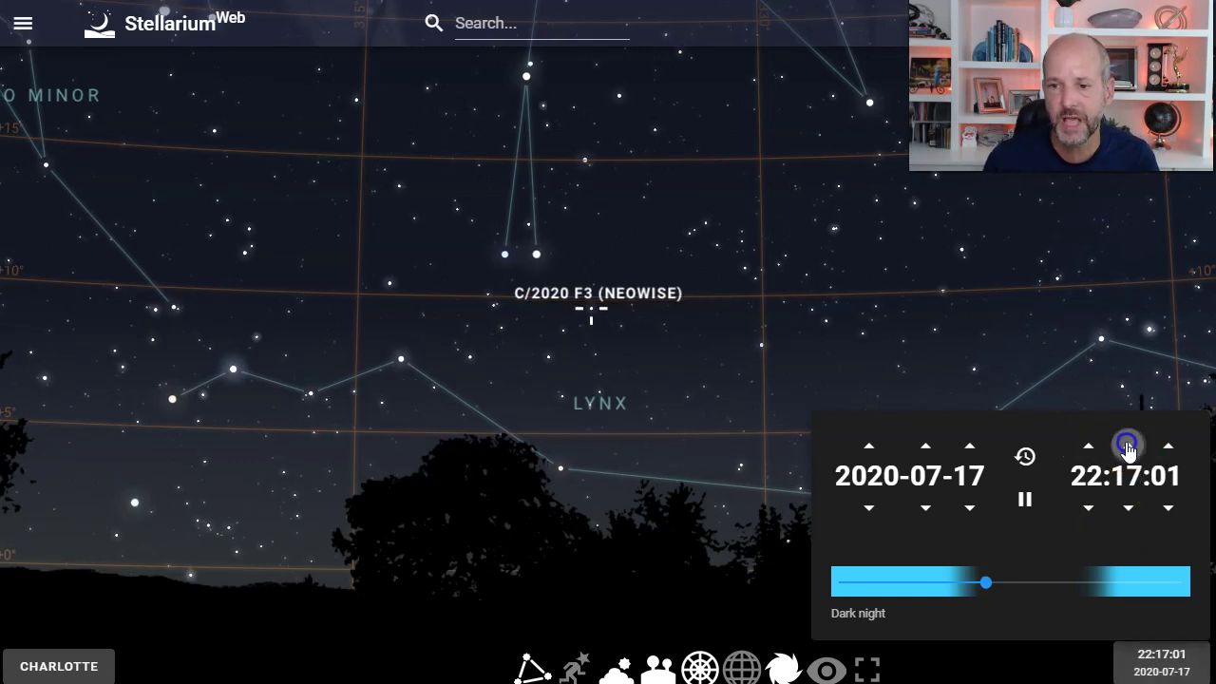
drag(1128, 444, 1127, 445)
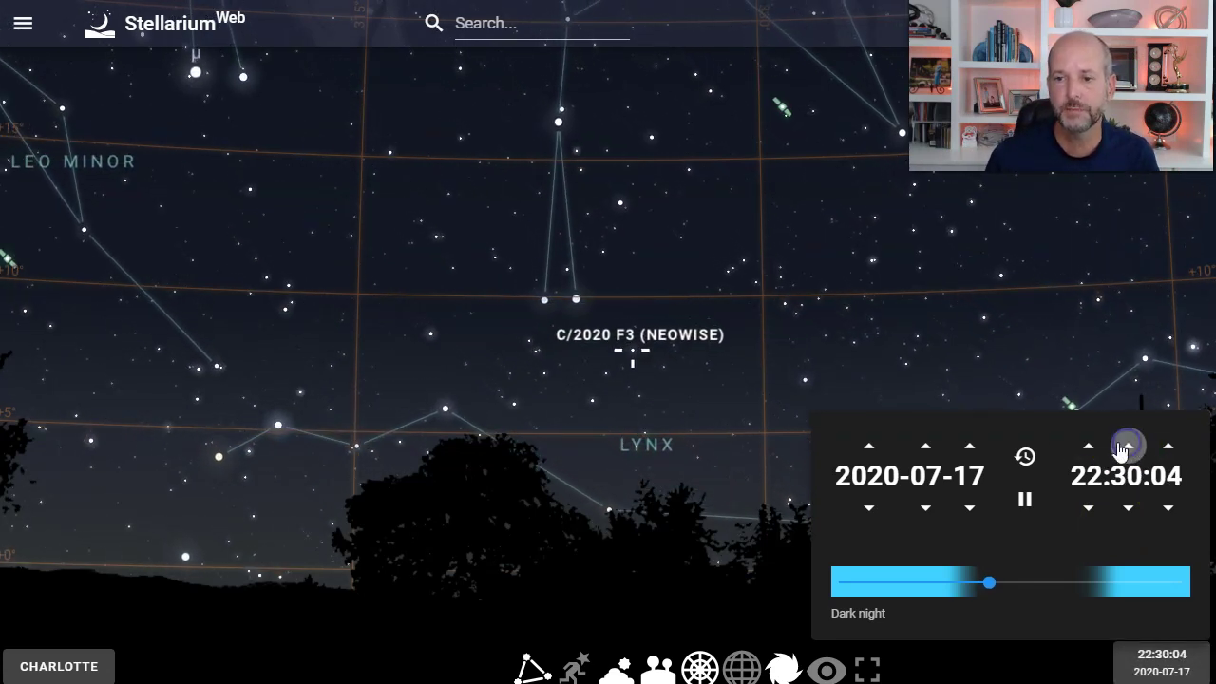
drag(650, 421, 553, 370)
click(1143, 653)
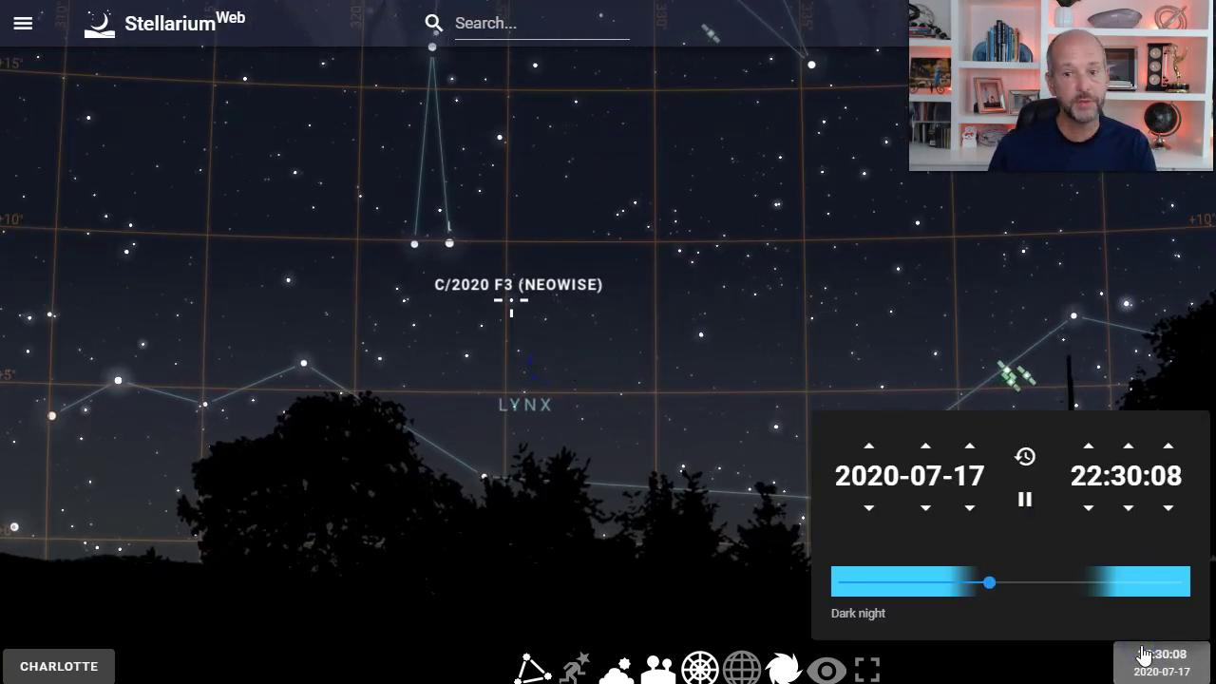
click(1127, 445)
click(1127, 445)
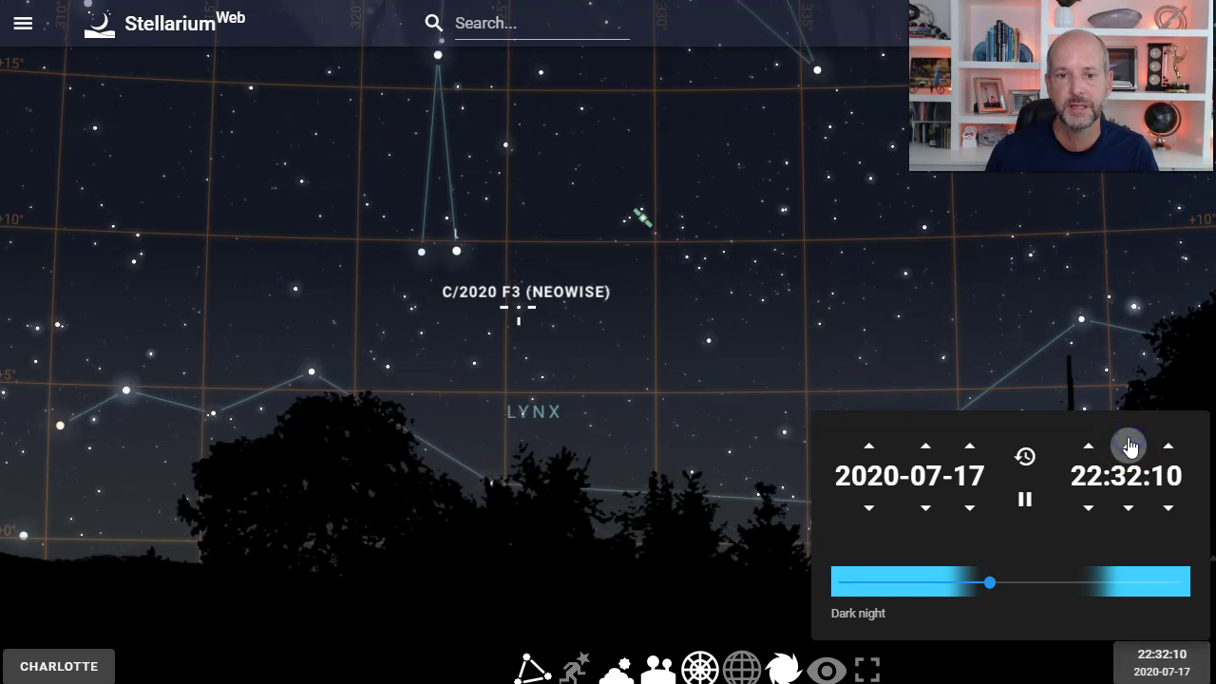
click(1128, 444)
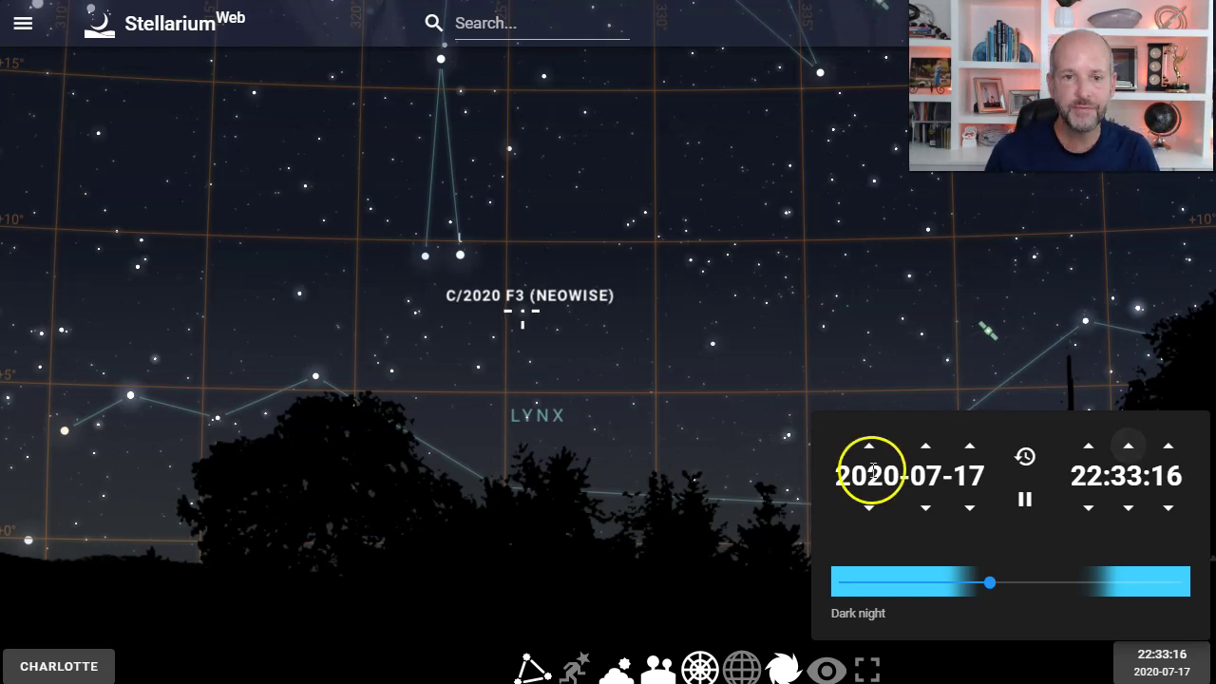
scroll(522, 340, down, 5)
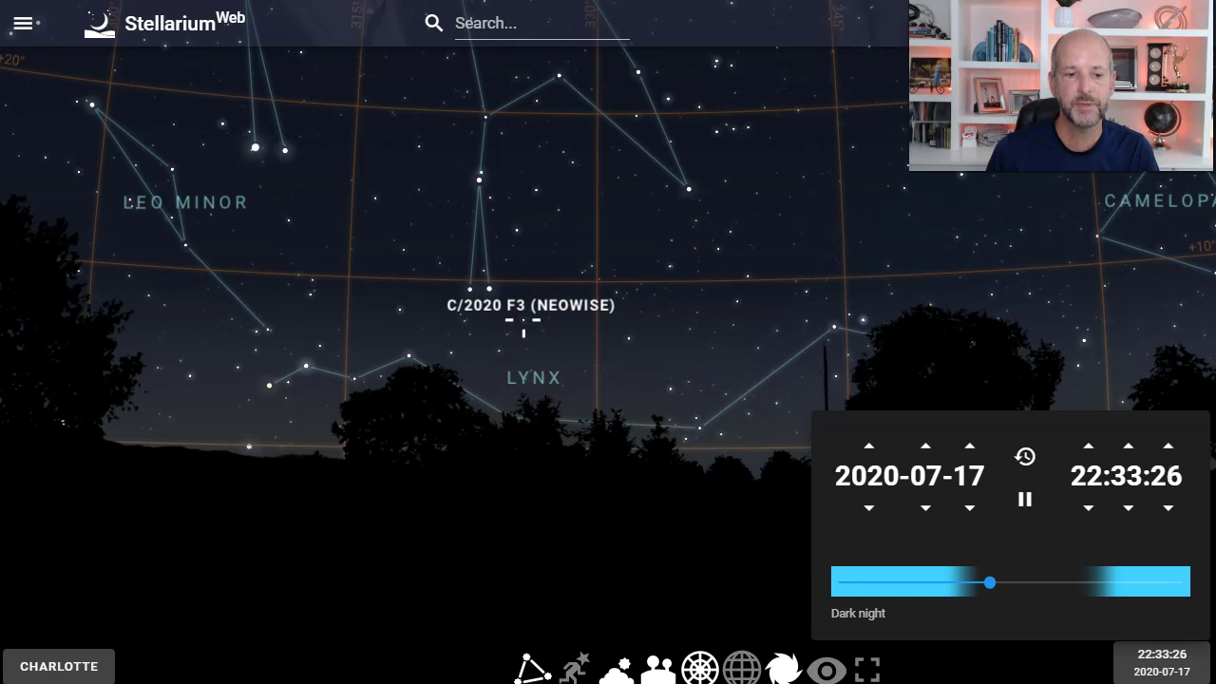
Sketch an arc, stick figures and a curve over the comet, then clear them
mouse_move(408, 462)
mouse_down()
mouse_move(460, 324)
mouse_move(714, 296)
mouse_move(798, 349)
mouse_up()
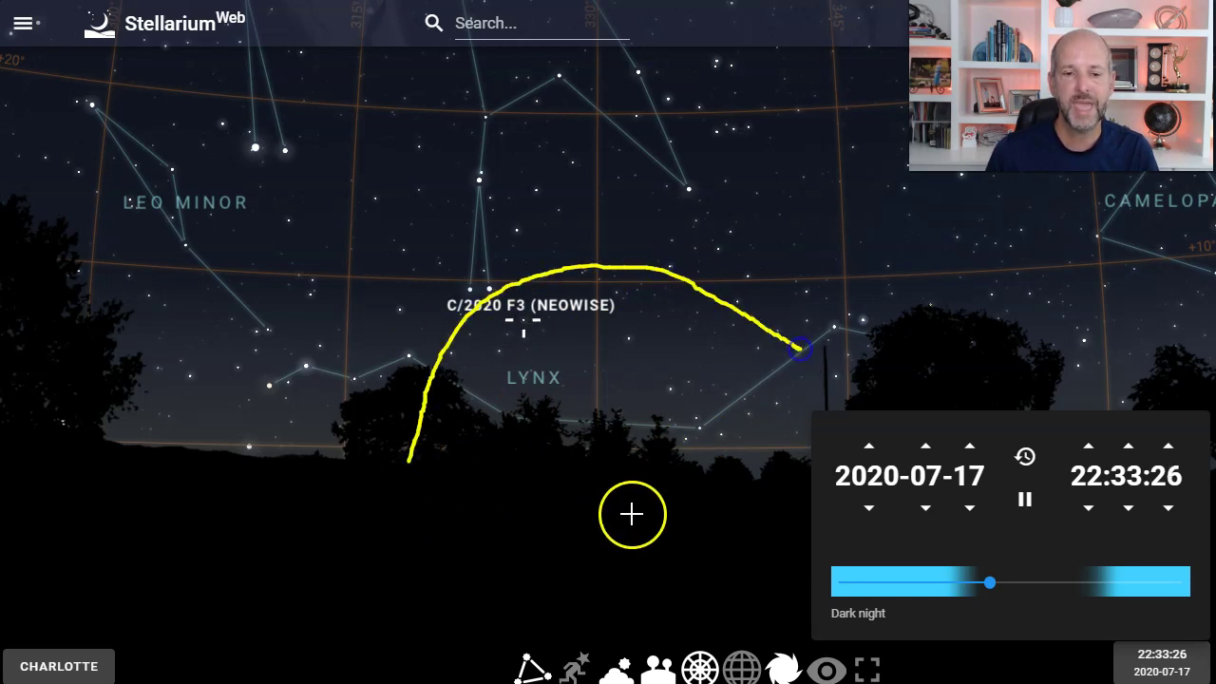
mouse_move(642, 518)
mouse_down()
mouse_move(628, 363)
mouse_move(560, 407)
mouse_move(646, 342)
mouse_up()
mouse_move(468, 519)
mouse_down()
mouse_move(469, 332)
mouse_move(489, 363)
mouse_up()
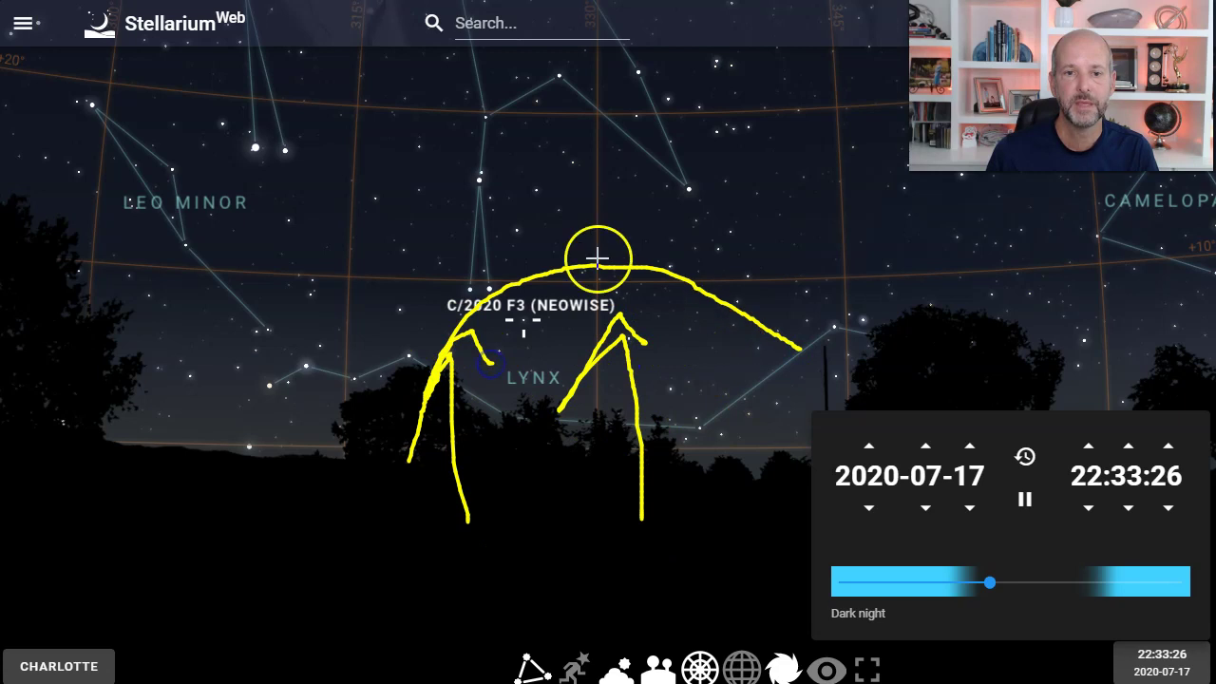
mouse_move(582, 71)
mouse_down()
mouse_move(523, 276)
mouse_move(615, 136)
mouse_up()
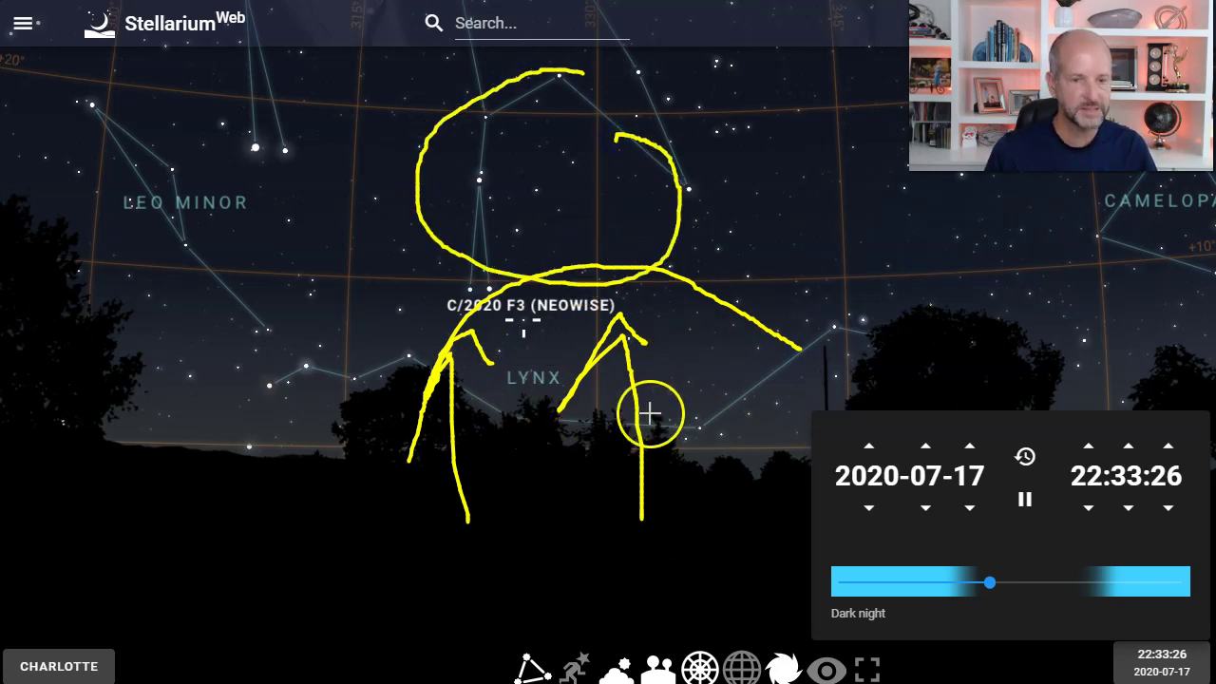
key(Escape)
Zoom in on NEOWISE and pan the sky to dismiss the time panel
scroll(576, 360, up, 2)
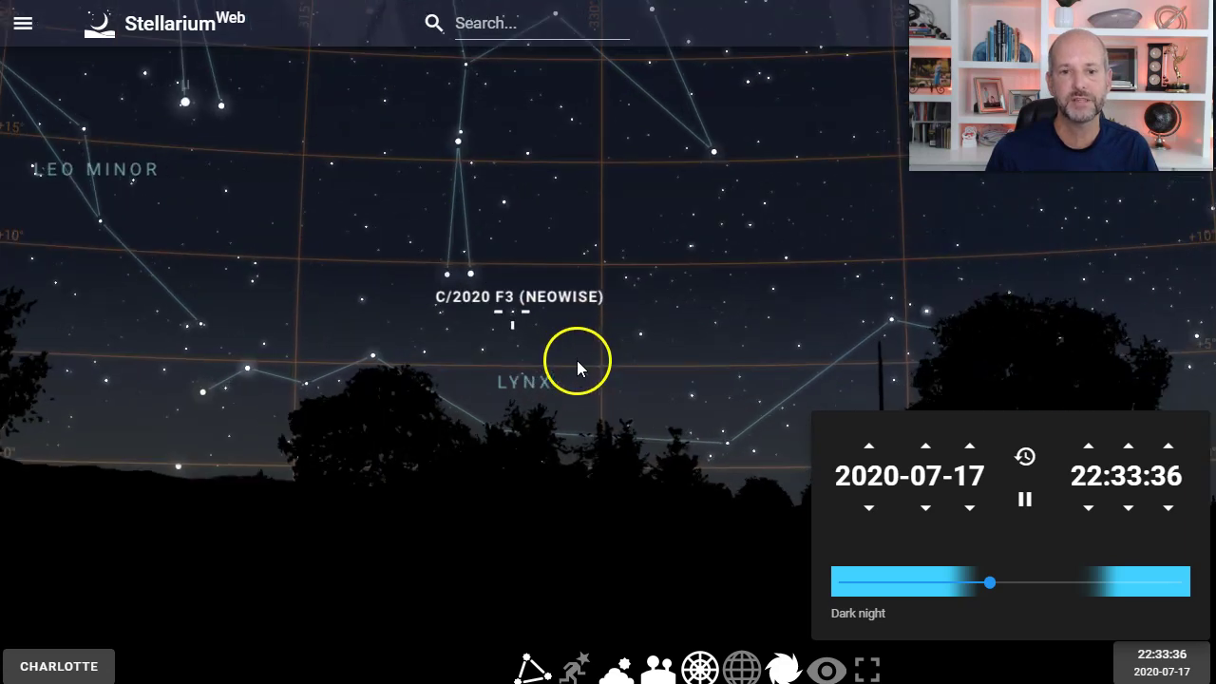
scroll(576, 360, up, 1)
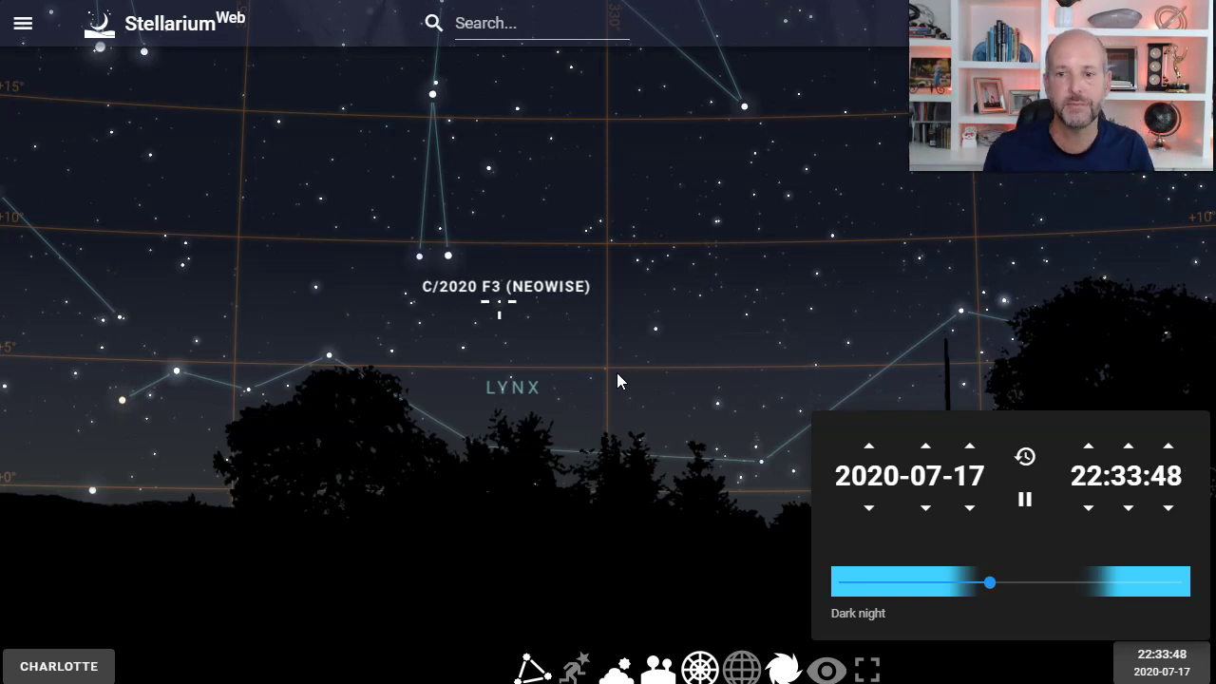
drag(557, 355, 618, 367)
Advance the time to about 22:52 so the ISS passes above NEOWISE, then close the panel
click(1081, 459)
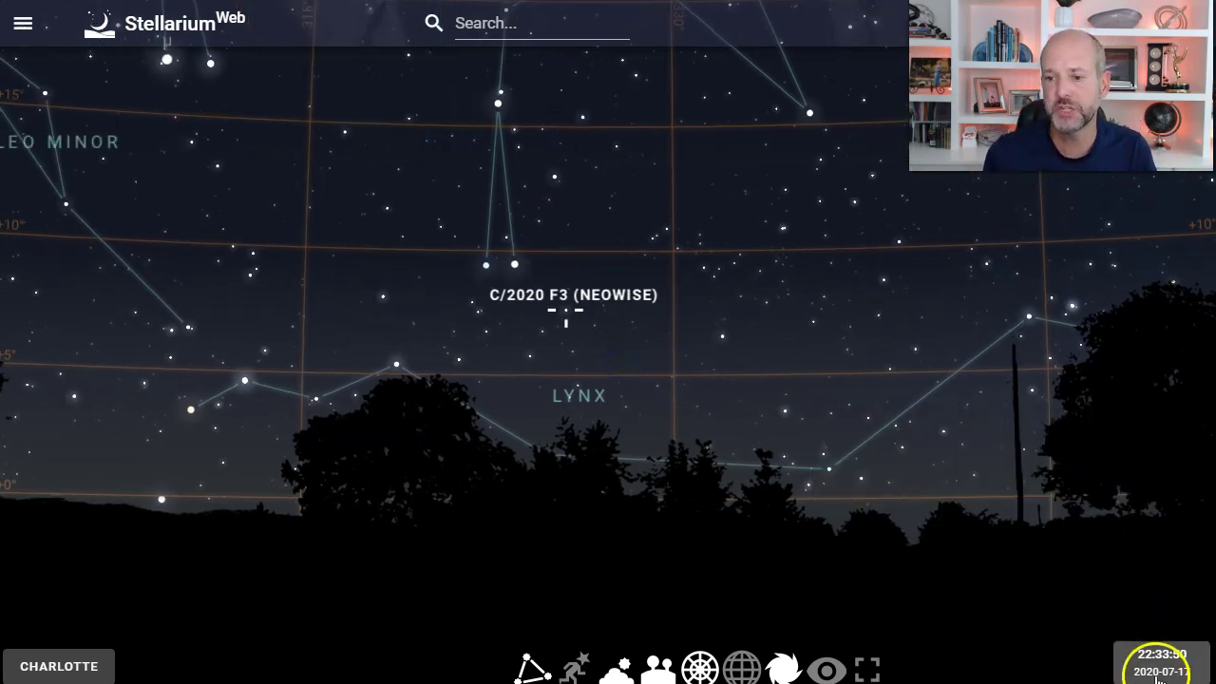
click(1157, 660)
click(1129, 446)
click(1128, 447)
click(1129, 446)
drag(1129, 446, 1129, 447)
click(610, 407)
drag(610, 407, 488, 396)
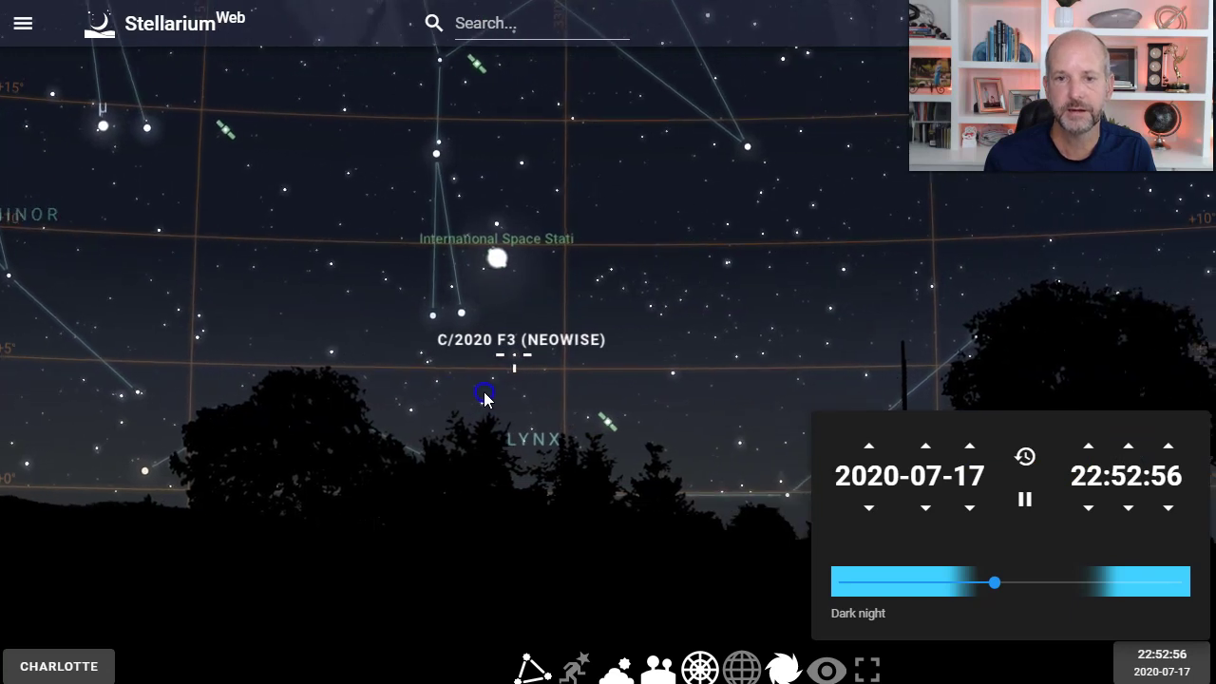
click(537, 385)
click(415, 252)
click(588, 330)
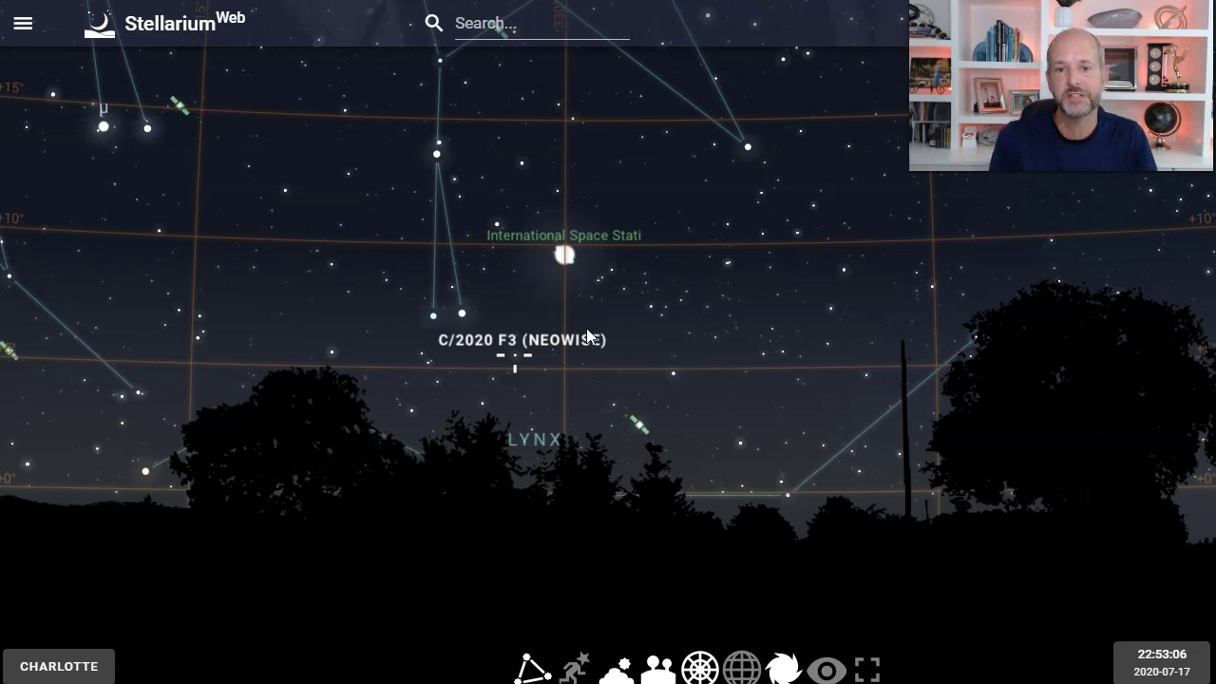
Select comet C/2020 F3 (NEOWISE) to centre it, with the ISS up and to its right
click(483, 330)
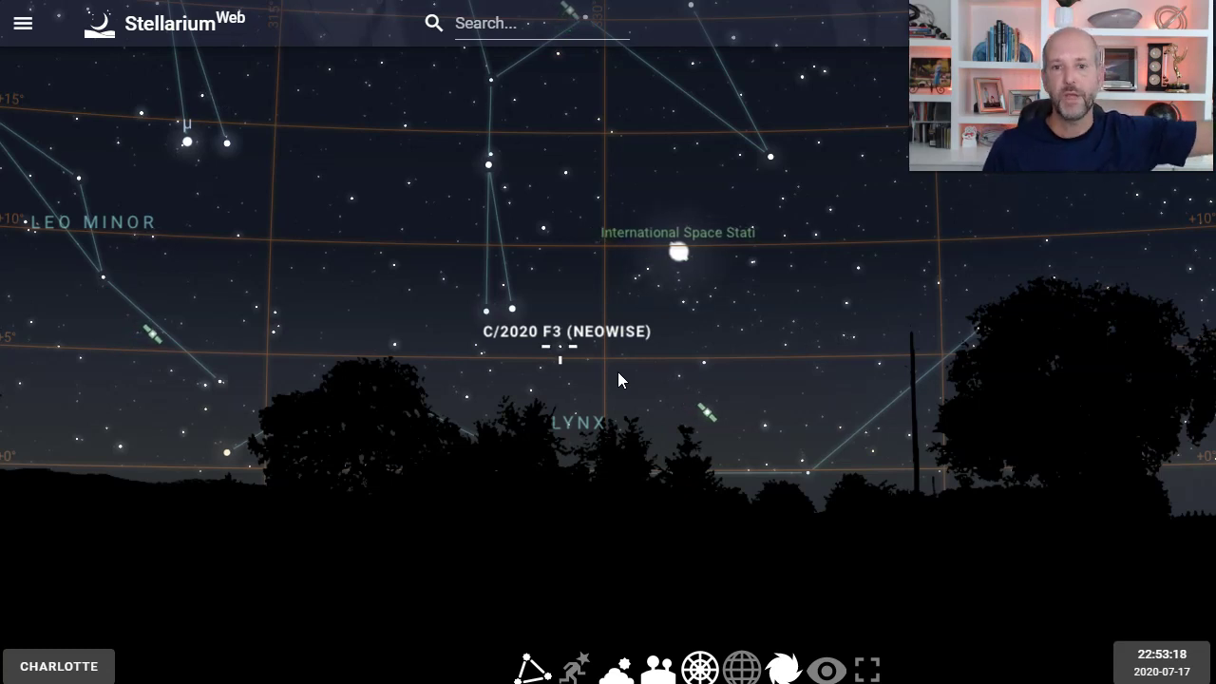
click(361, 458)
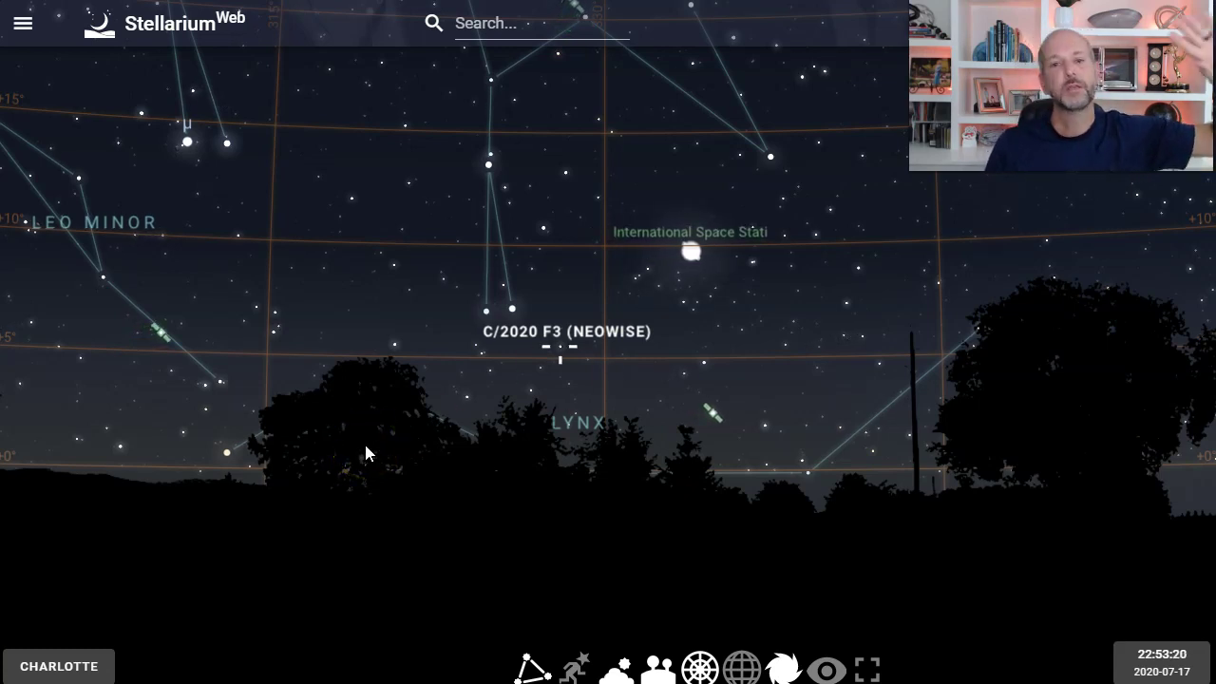